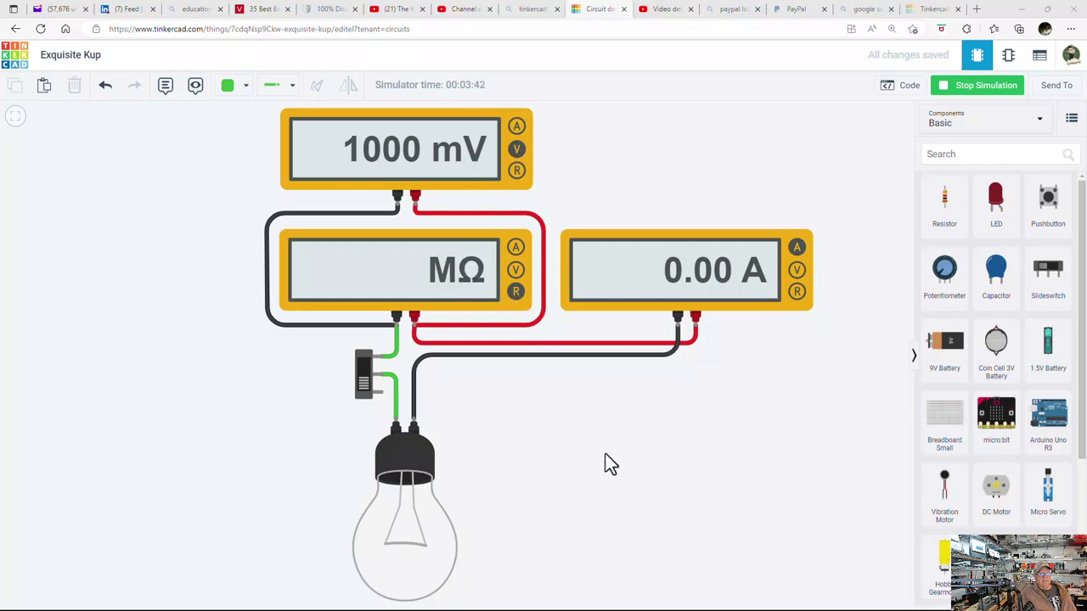
- Restart the simulation so the meters reset to 1000 mV, MΩ and 0.00 A
click(992, 99)
click(993, 99)
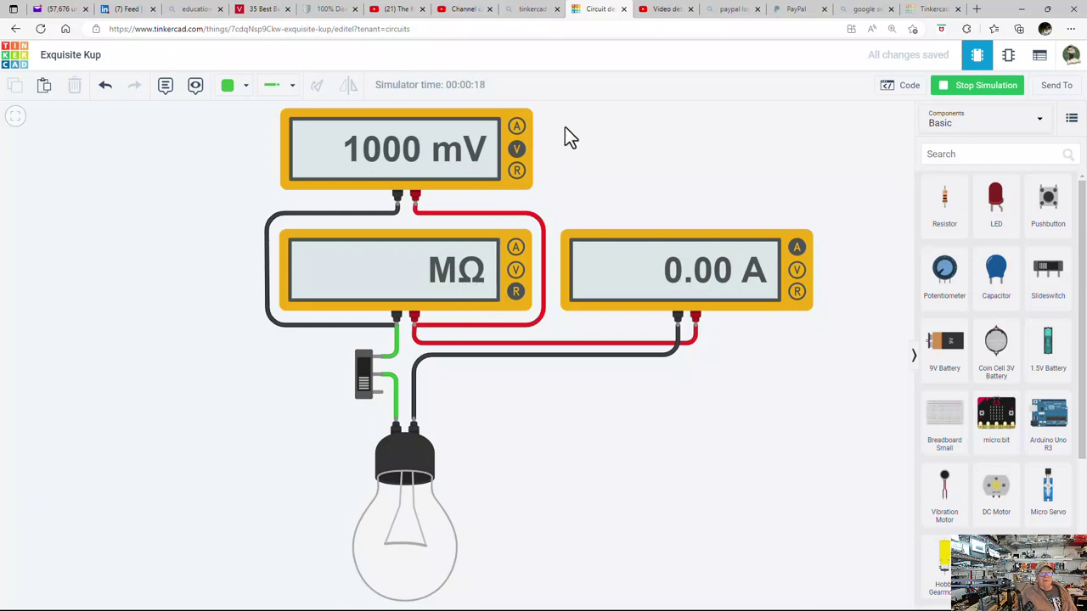
- Duplicate the middle resistance multimeter, place the copy below the ammeter, and resume simulating
click(451, 252)
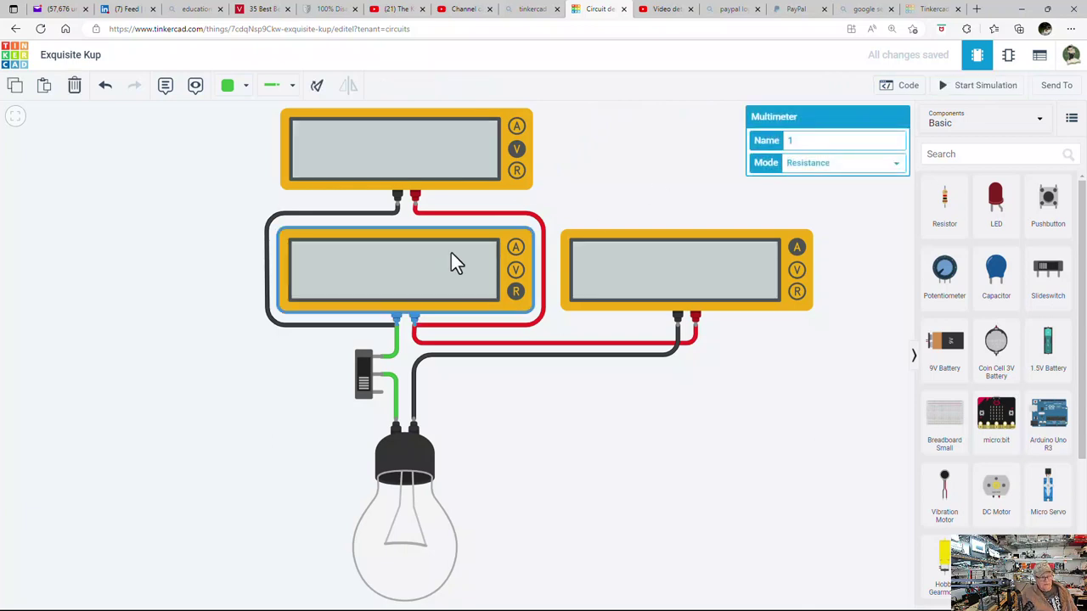
click(662, 445)
key(ctrl+v)
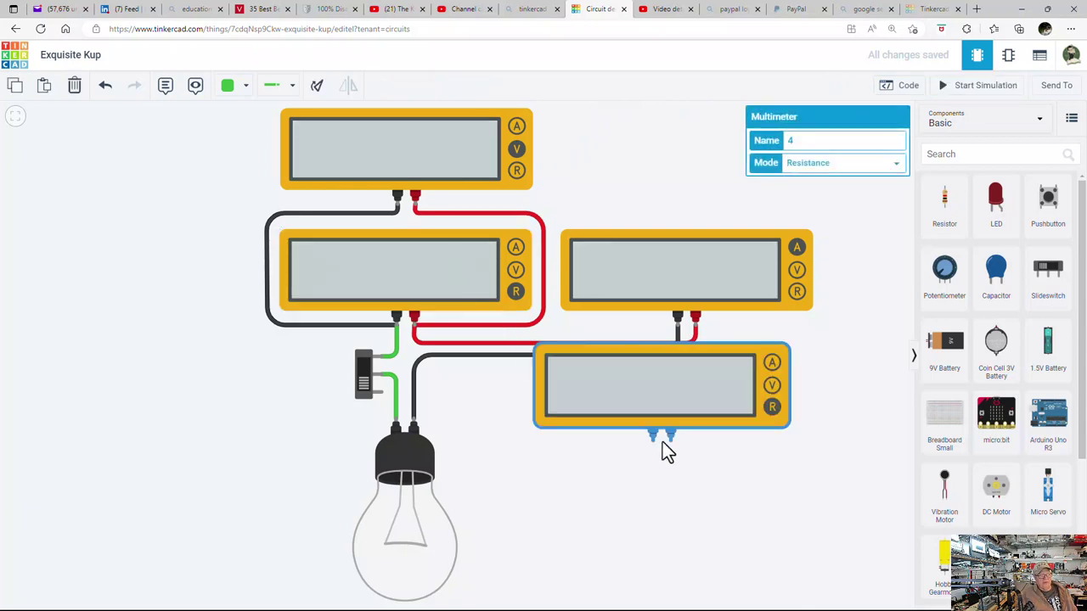
drag(663, 441, 683, 498)
click(985, 85)
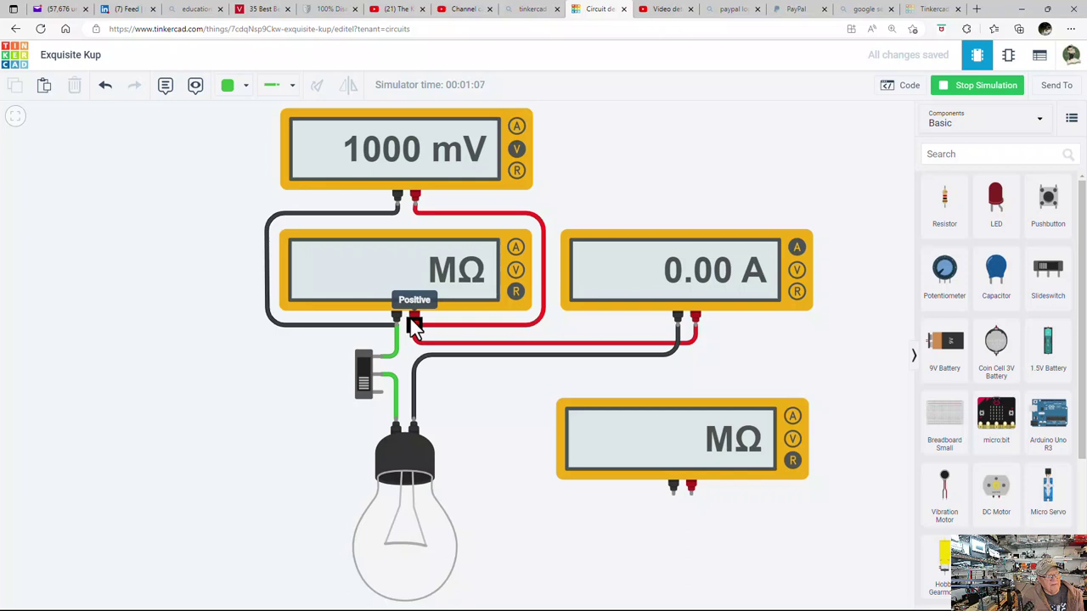
- Turn on the slide switch so the bulb lights, reading 48.0 Ω and 20.8 mA
click(363, 368)
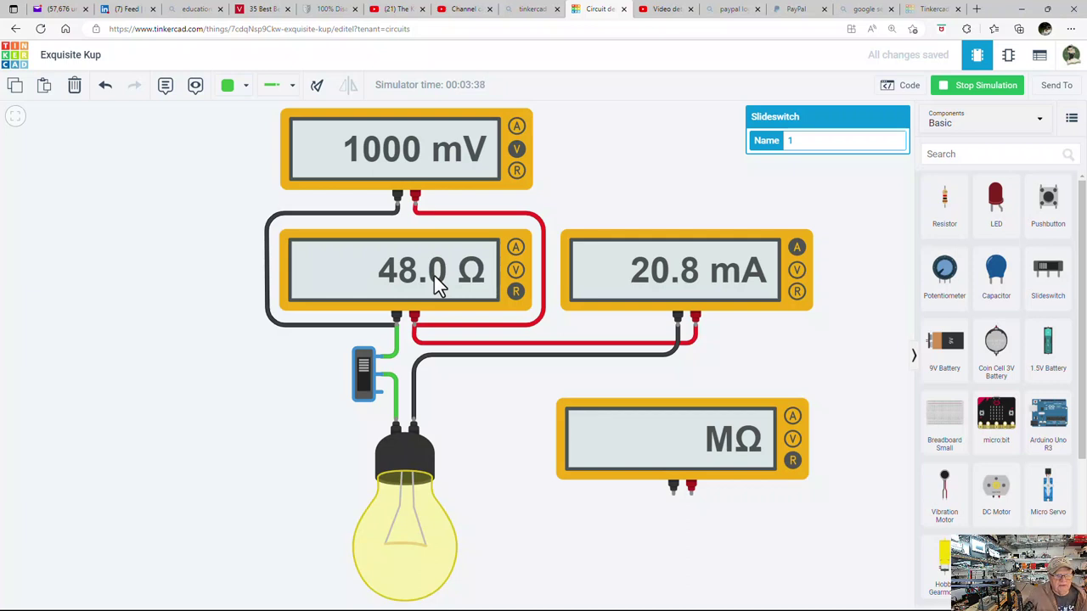
- Delete the unconnected fourth multimeter and run the simulation again without it
click(988, 88)
click(736, 430)
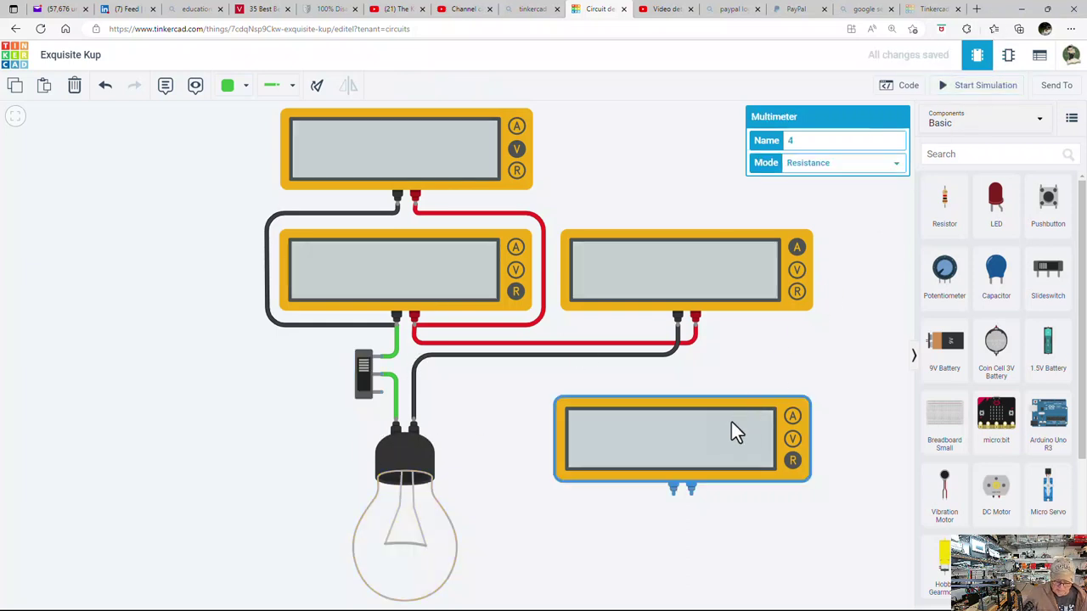
key(Delete)
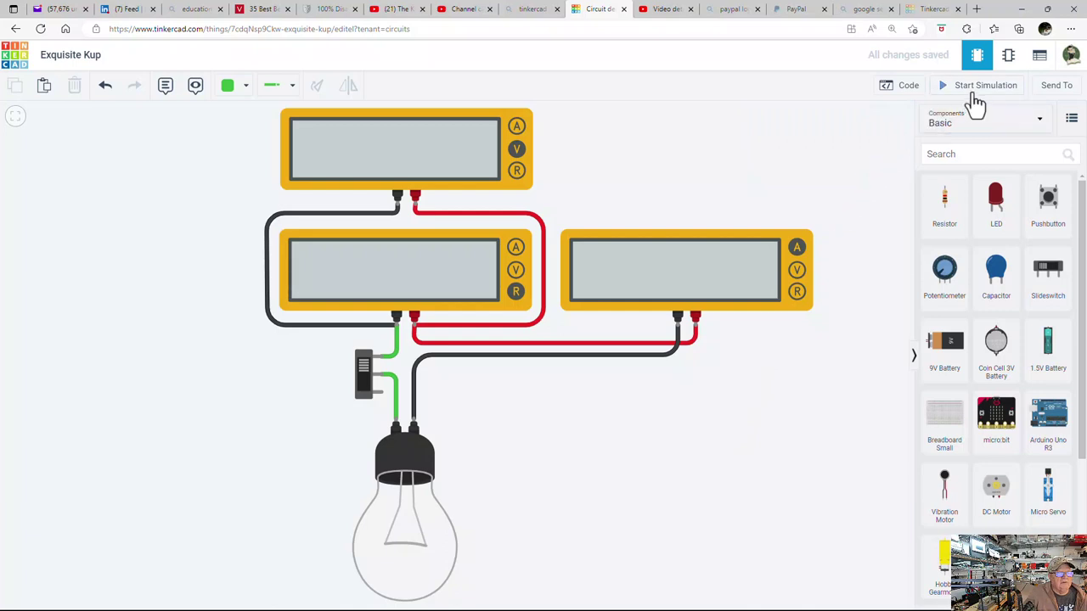
click(975, 92)
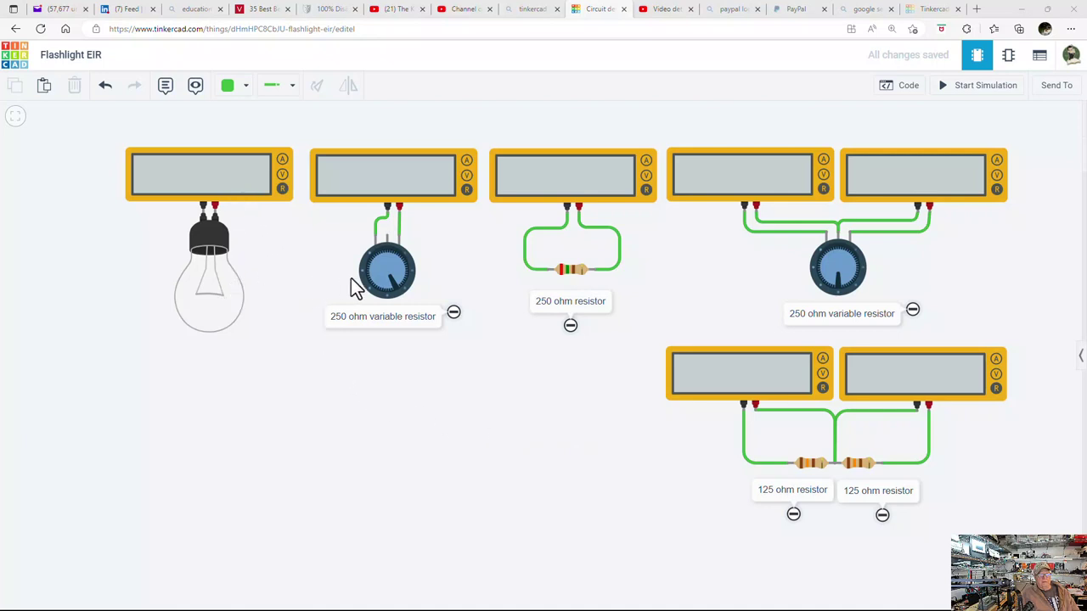
- Wire Terminals 1 and 2 of the left 250 ohm potentiometer to the multimeter above it
click(386, 272)
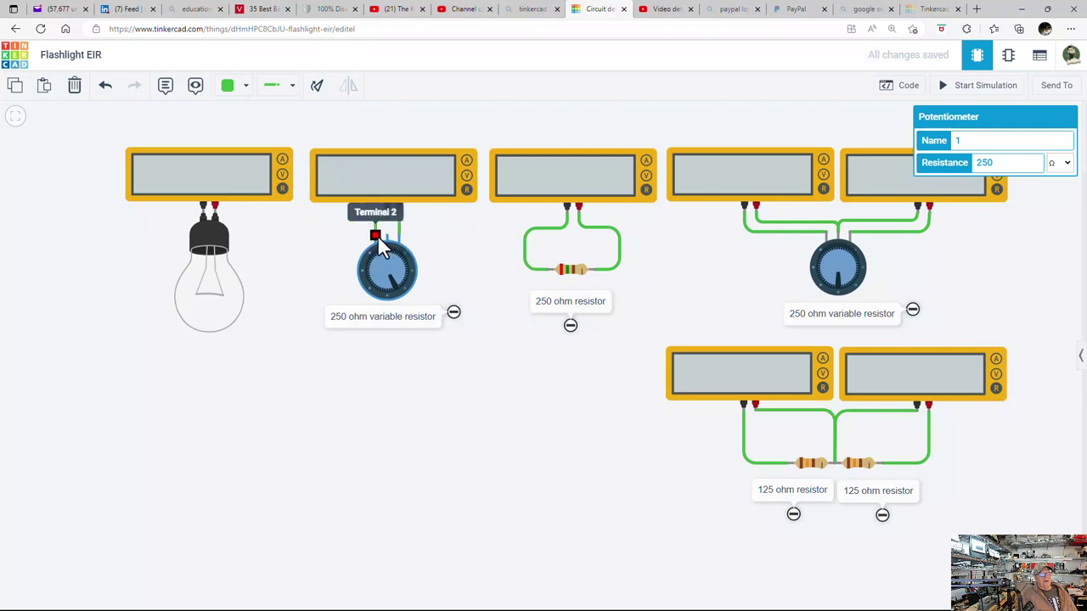
drag(378, 239, 387, 206)
click(376, 235)
click(377, 235)
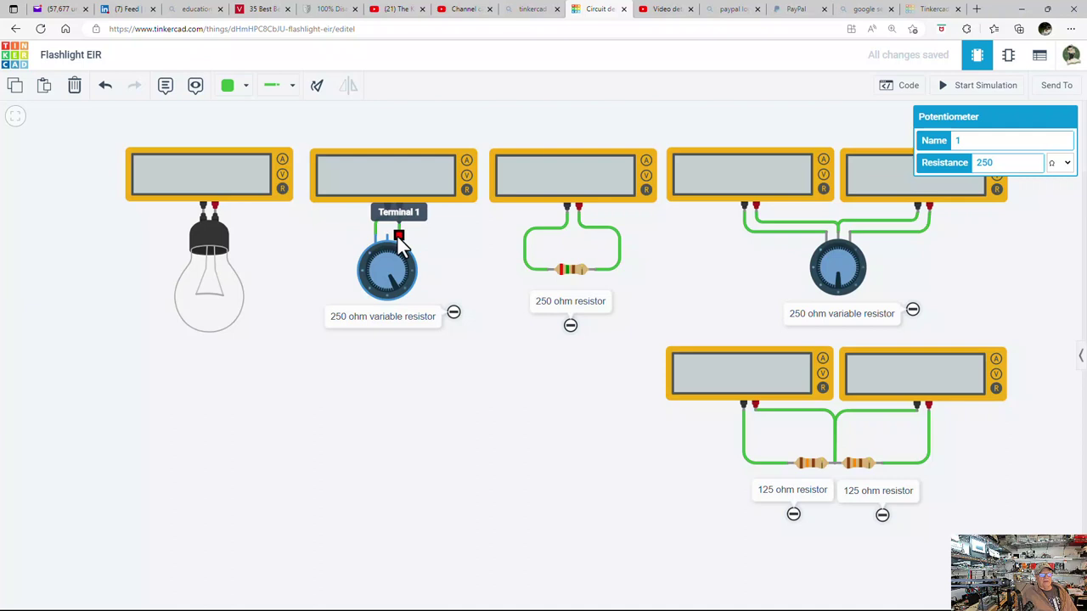
click(398, 237)
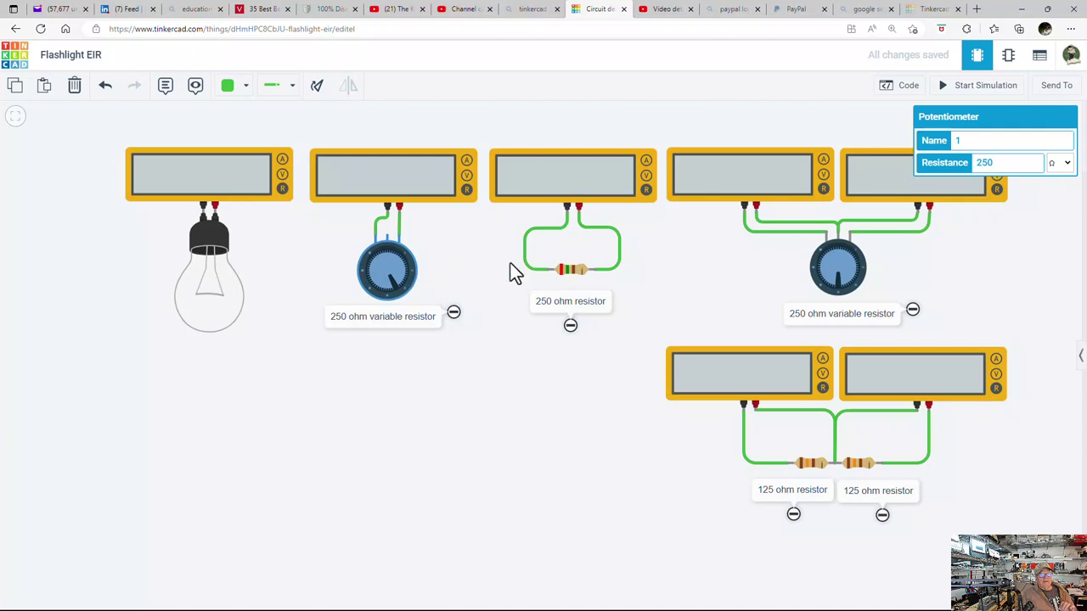
click(835, 270)
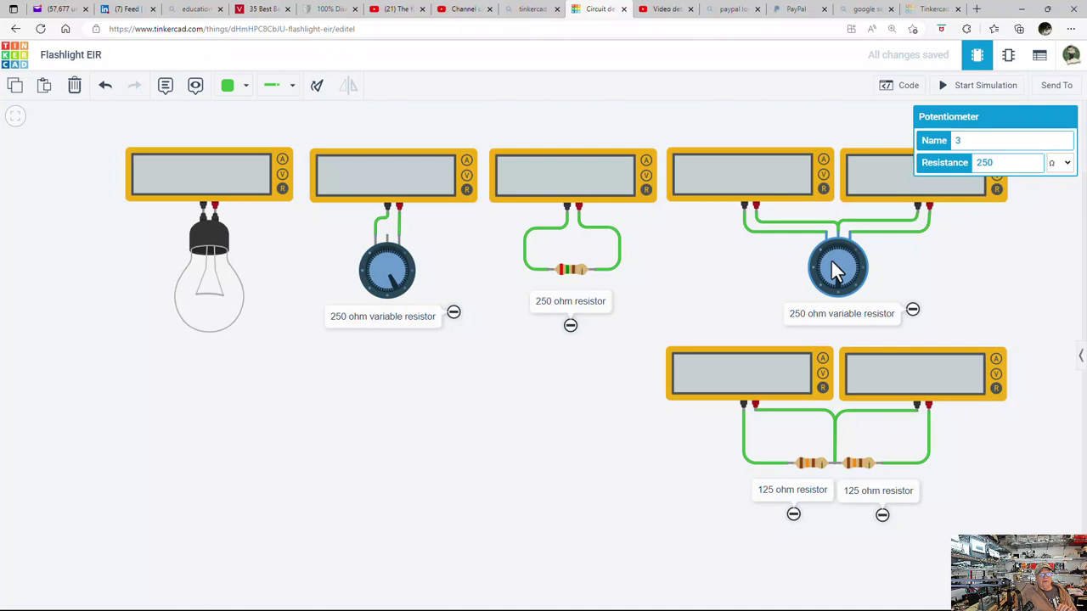
click(573, 270)
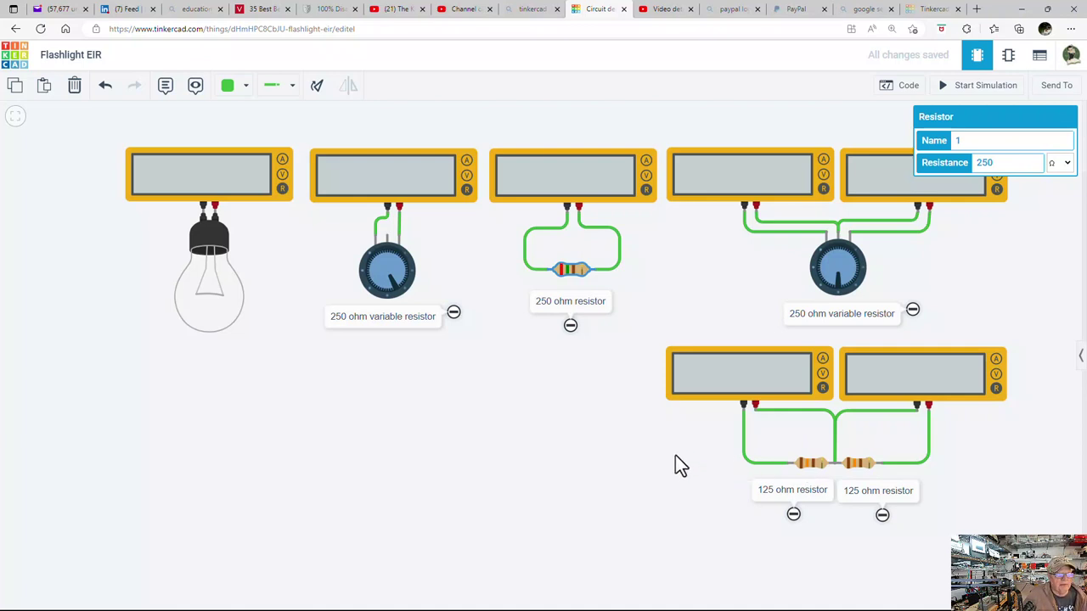
- Duplicate the lower-left multimeter and place the copy below the 125 ohm resistors
click(738, 379)
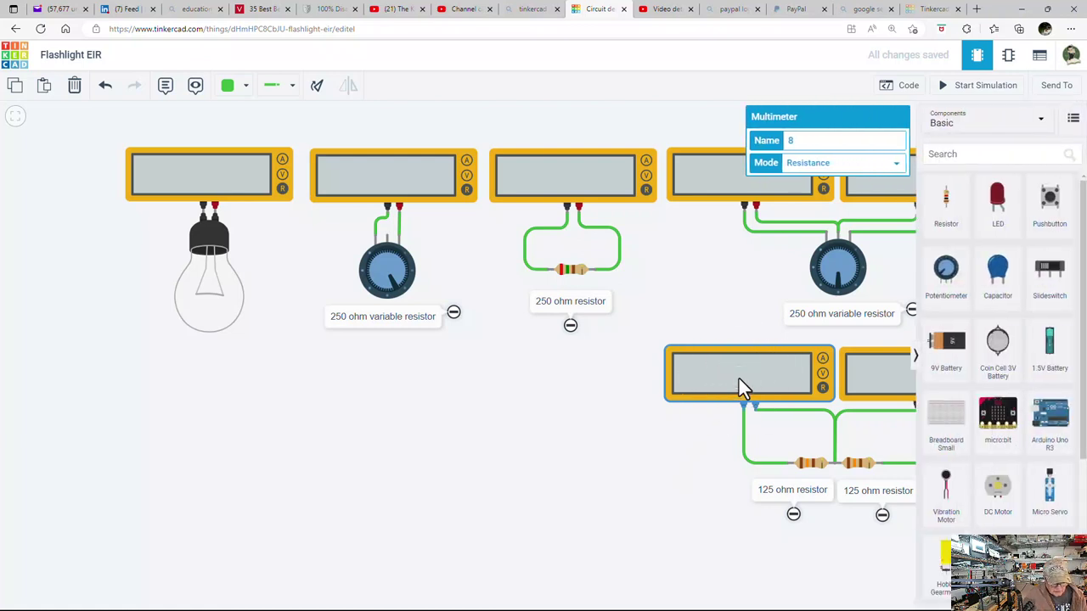
drag(739, 388, 693, 456)
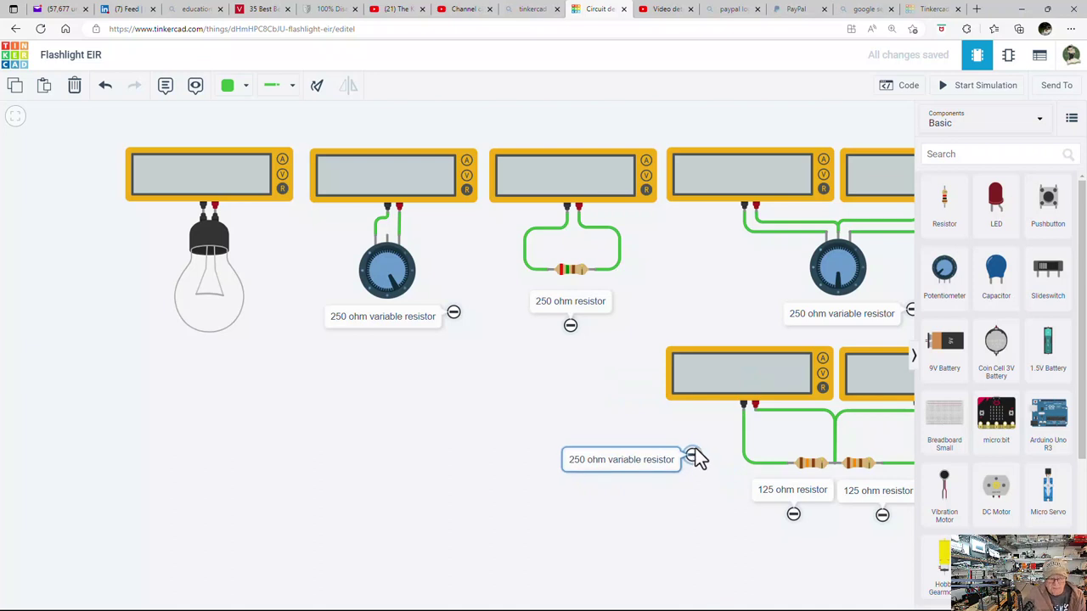
click(716, 384)
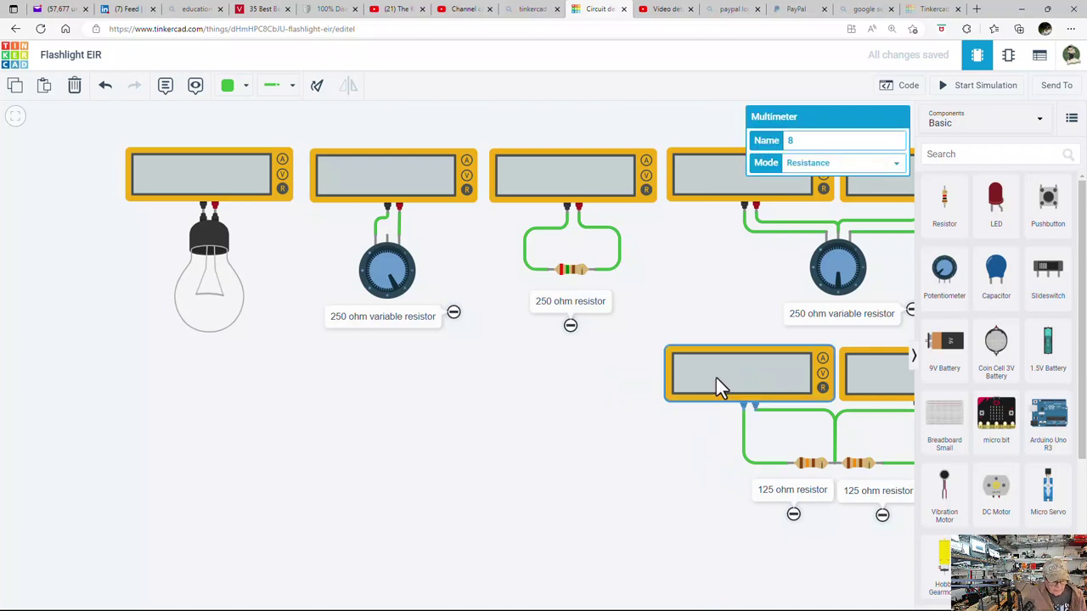
key(ctrl+d)
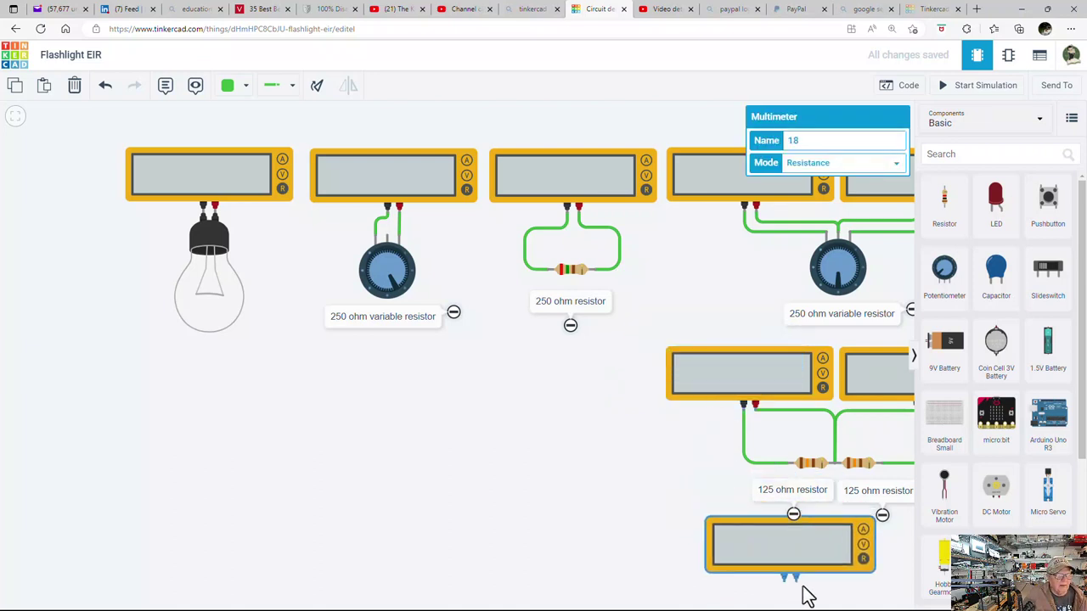
click(814, 587)
drag(691, 469, 589, 461)
click(716, 526)
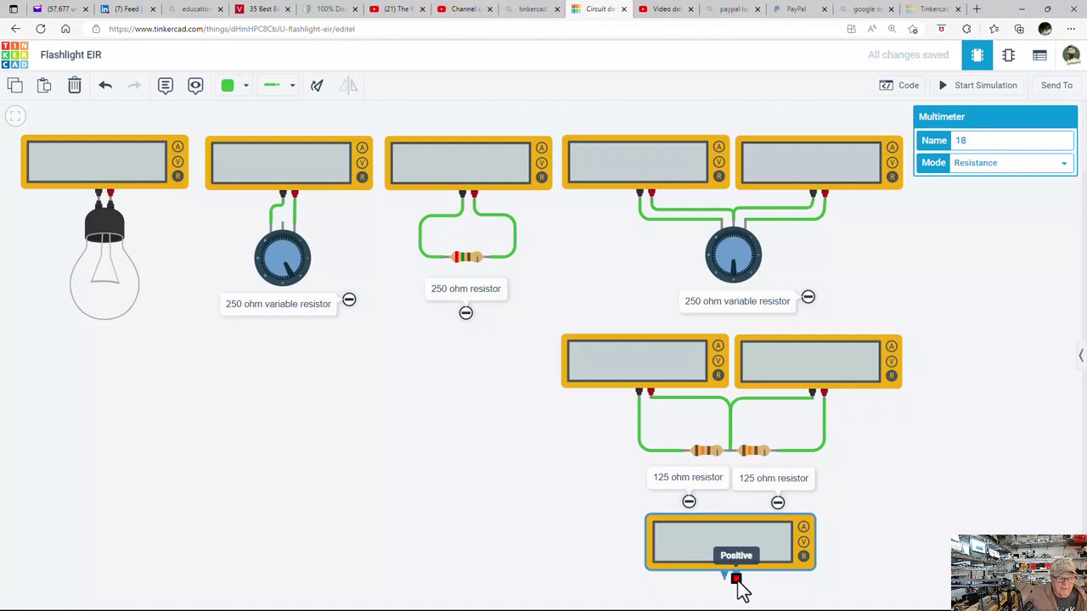
- Wire the bottom multimeter's positive lead to the upper-right meter's positive lead, with one bend
click(735, 580)
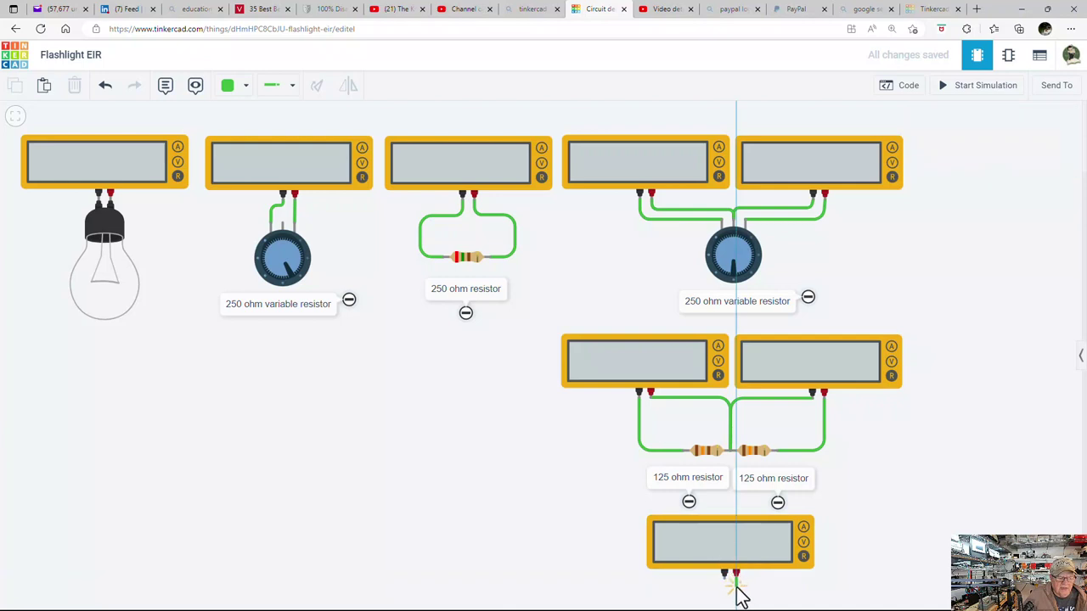
click(828, 584)
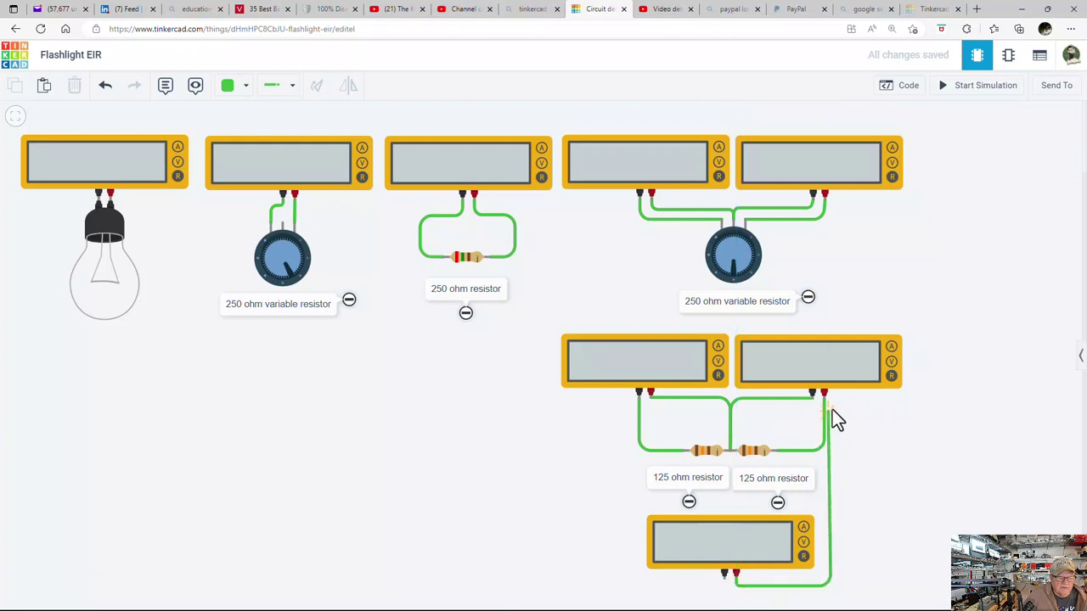
click(831, 403)
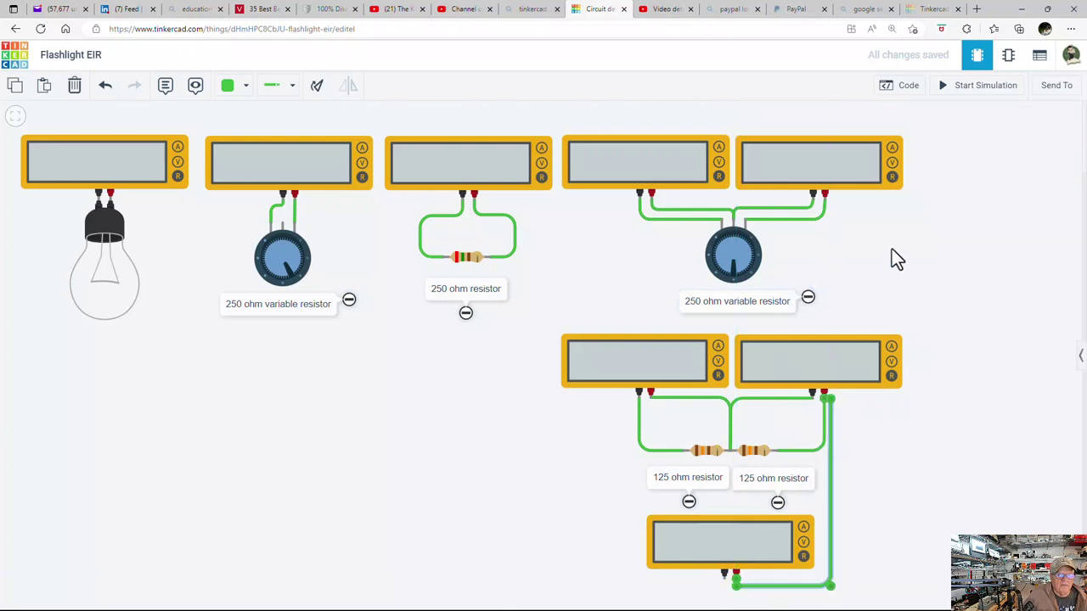
- Add an upright slide switch just left of the 125 ohm resistors
click(1080, 363)
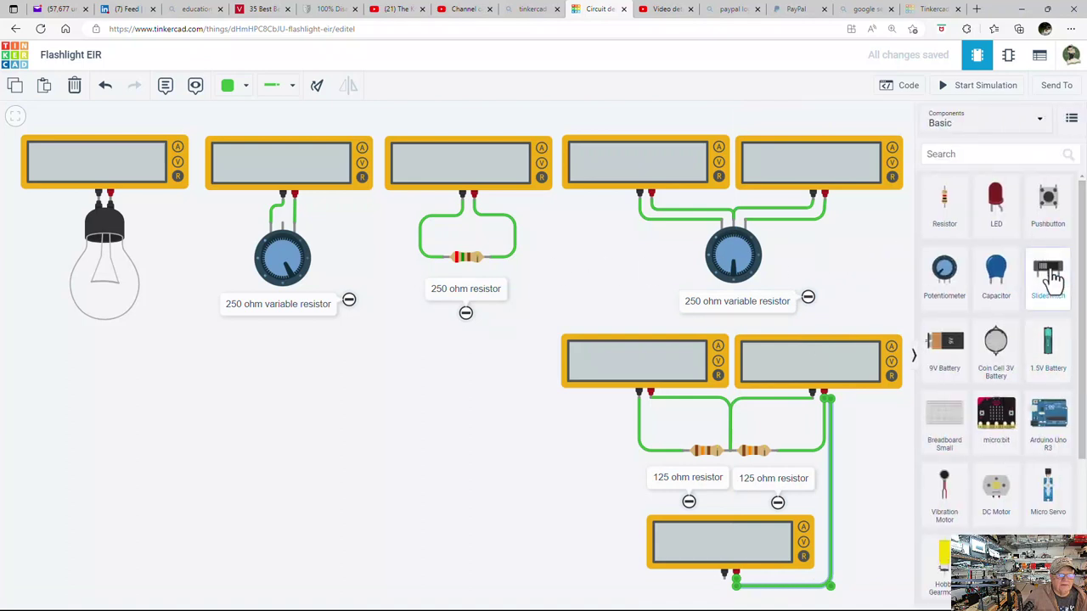
drag(1053, 280, 579, 490)
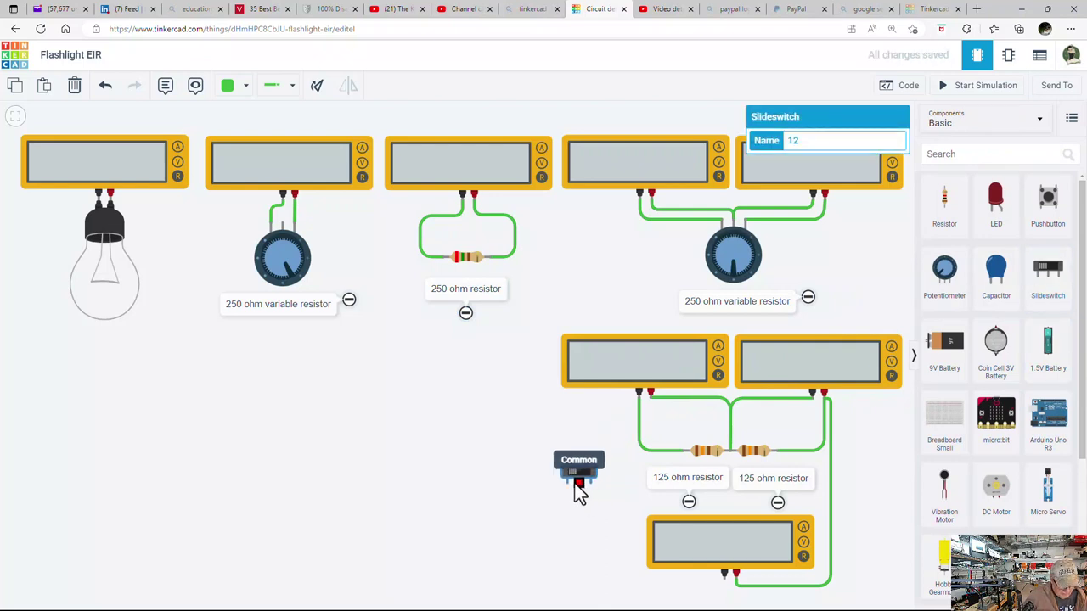
key(ctrl+r)
click(553, 453)
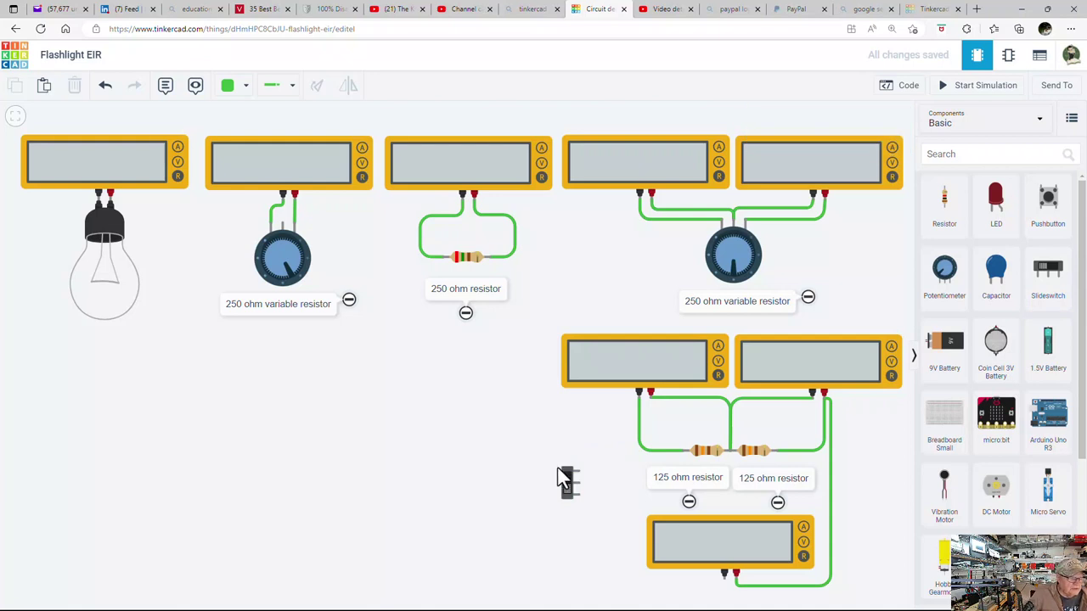
drag(571, 484, 617, 468)
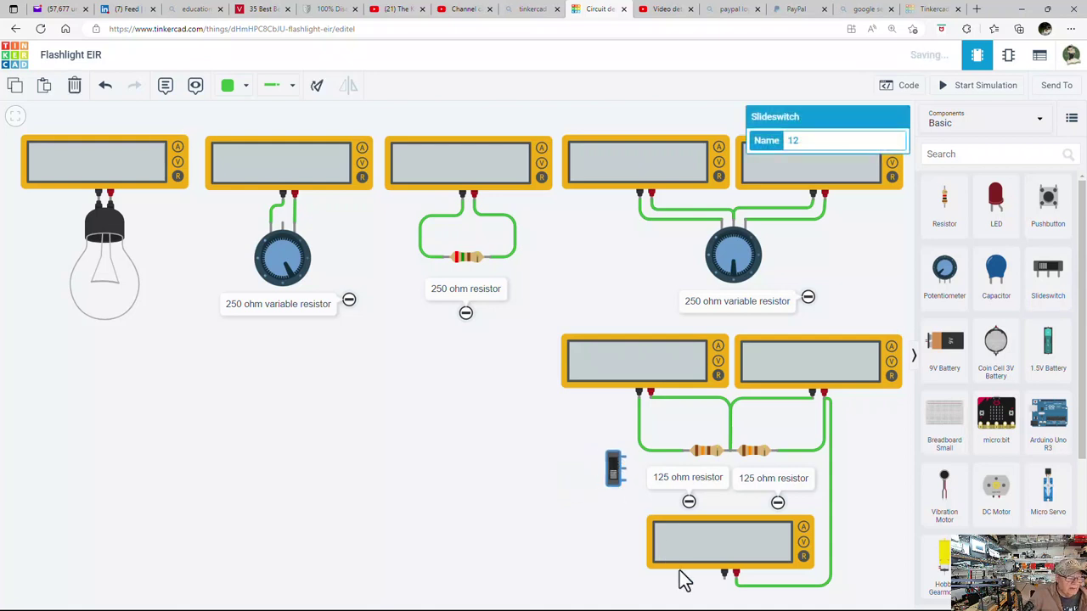
- Wire the bottom meter's negative lead through the switch to the upper-left meter's negative lead
click(724, 575)
click(625, 584)
click(624, 482)
click(631, 470)
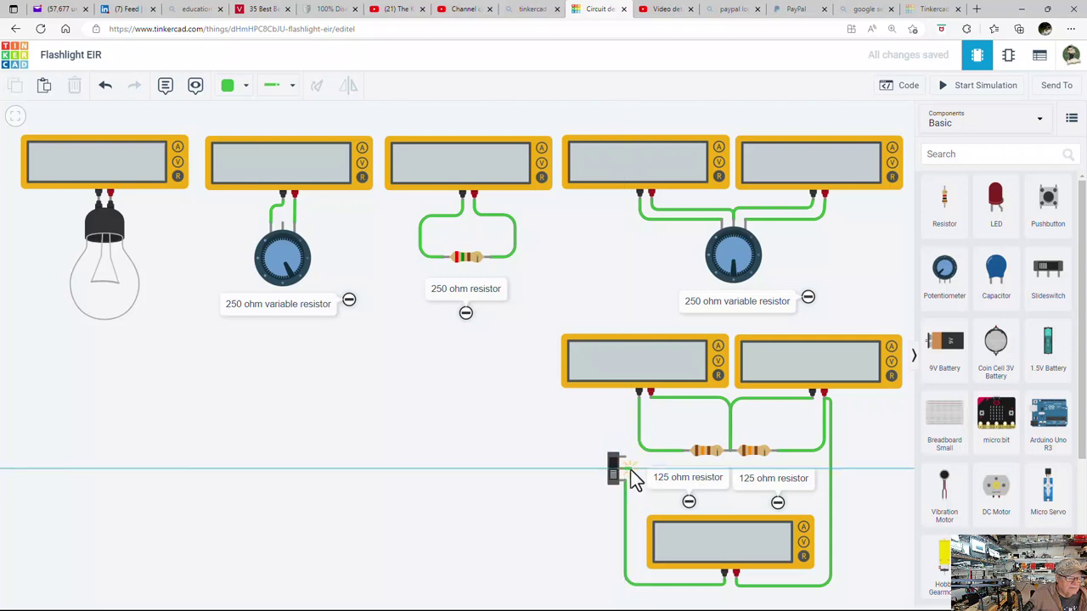
click(637, 397)
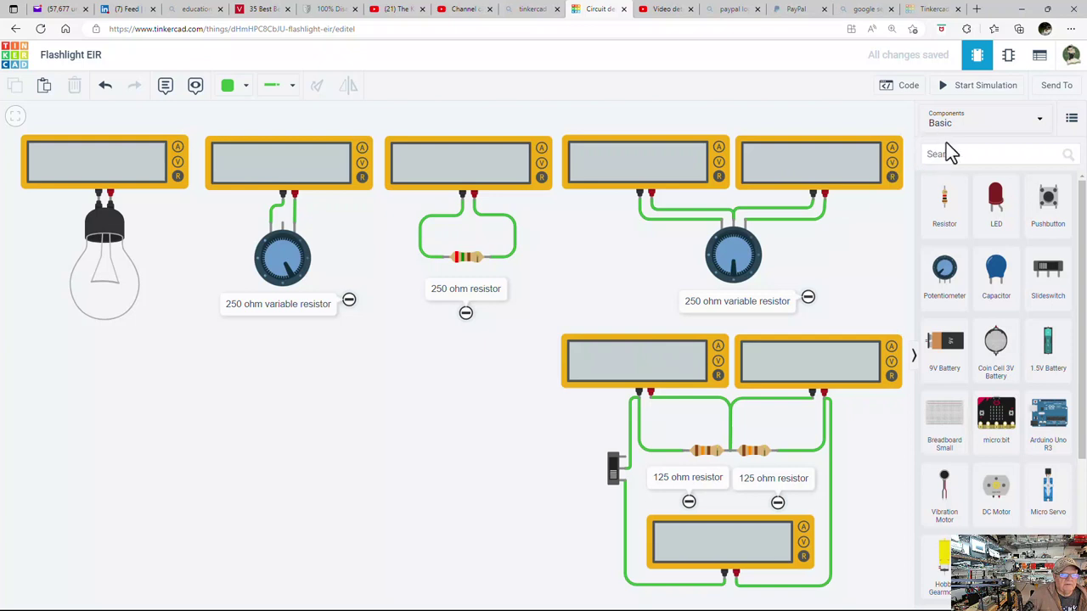
- Start the simulation and toggle the slide switch back and forth, watching the 125 Ω readings
key(s)
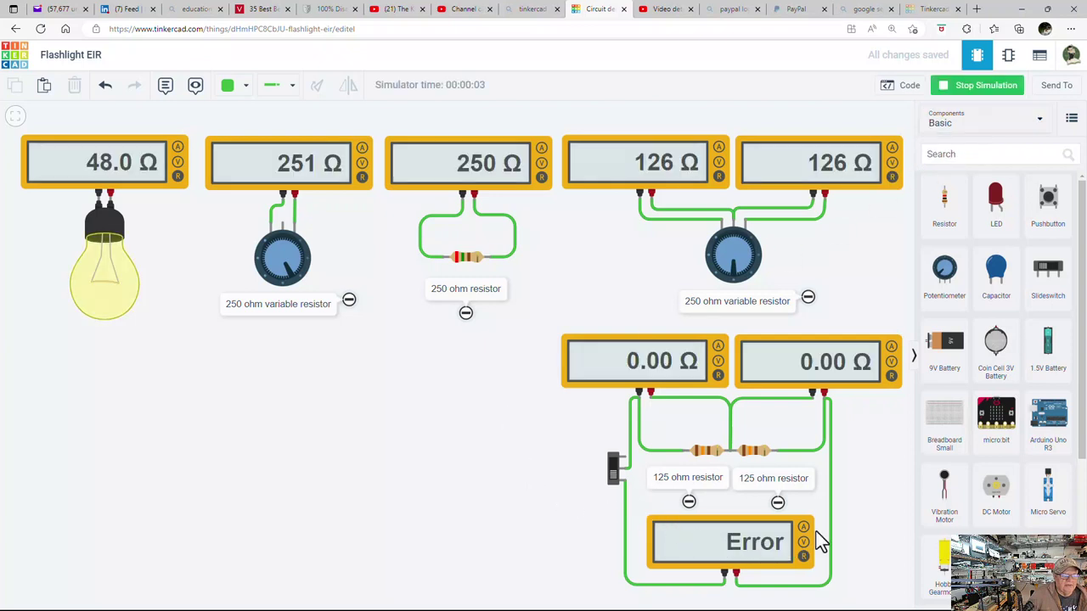
click(616, 469)
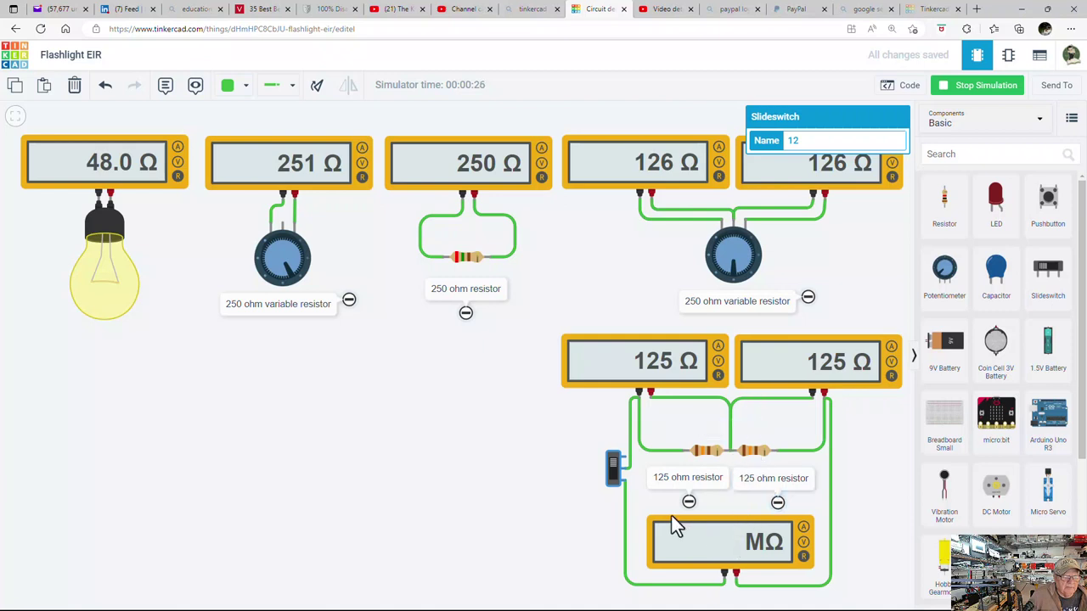
click(611, 474)
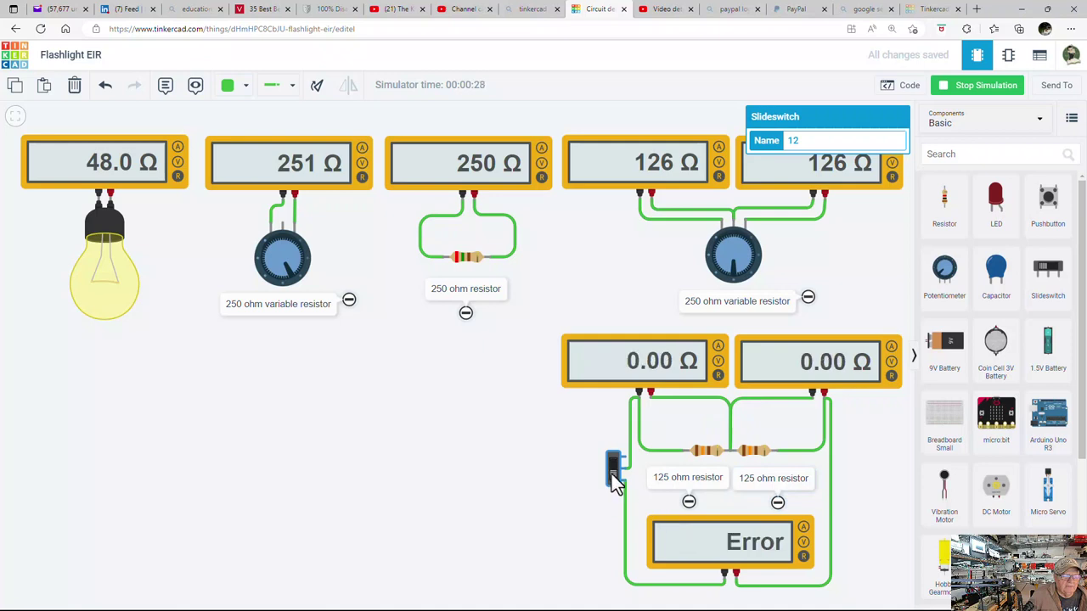
click(612, 461)
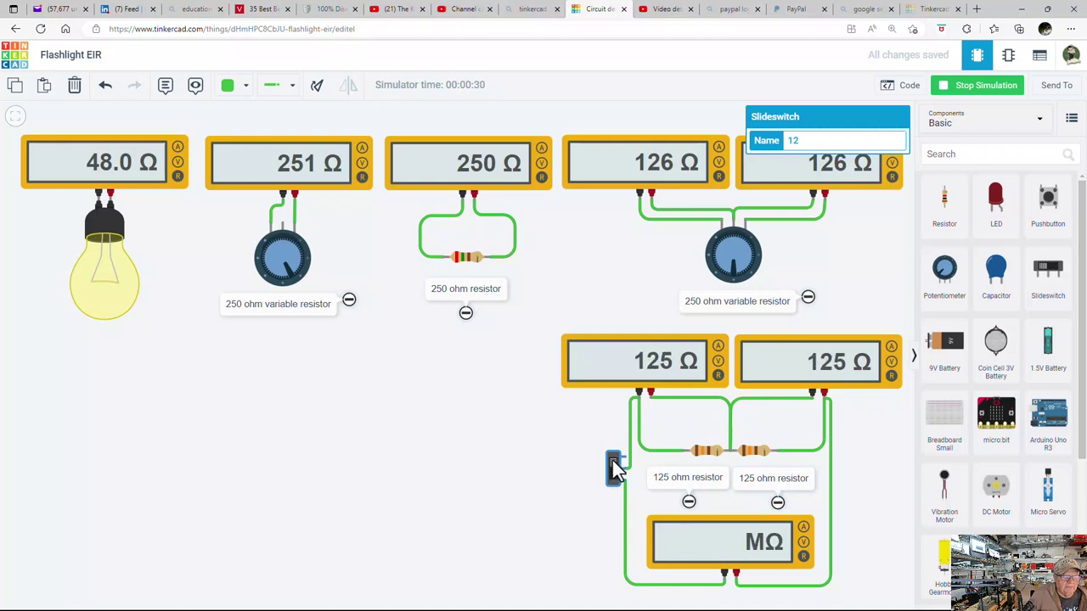
- Stop the simulation, remove a mistakenly pasted multimeter, and move a second switch onto the 125 ohm resistors
click(985, 92)
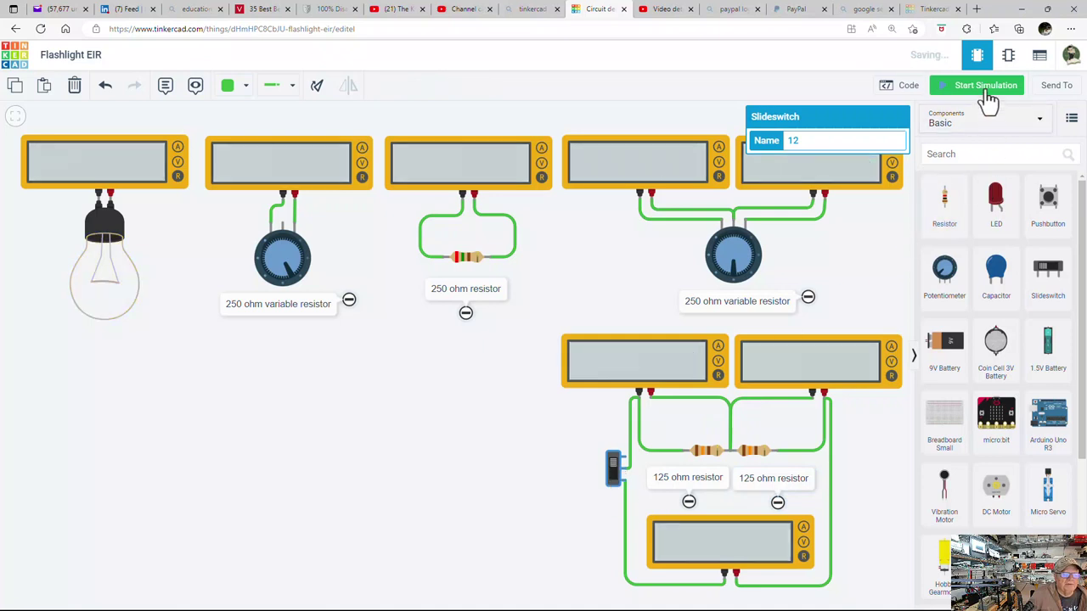
click(590, 465)
click(613, 466)
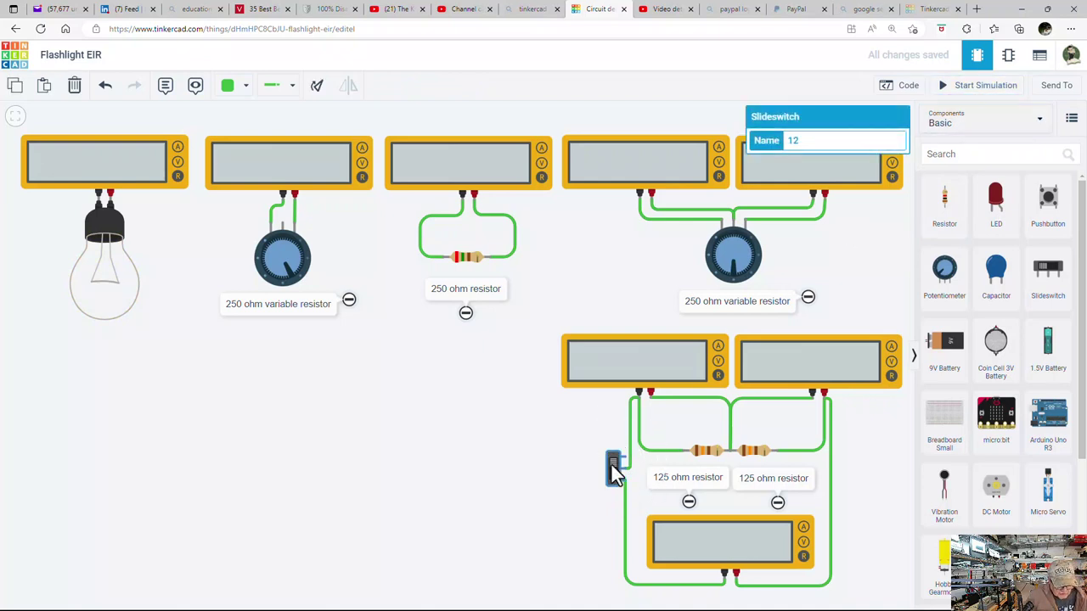
key(ctrl+v)
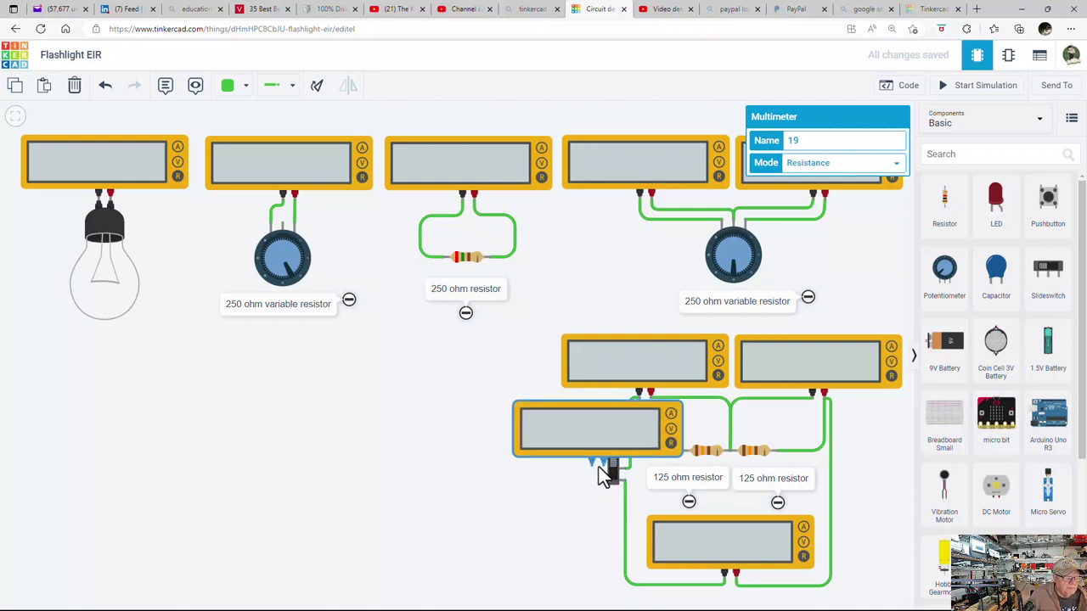
drag(599, 467, 596, 467)
key(Delete)
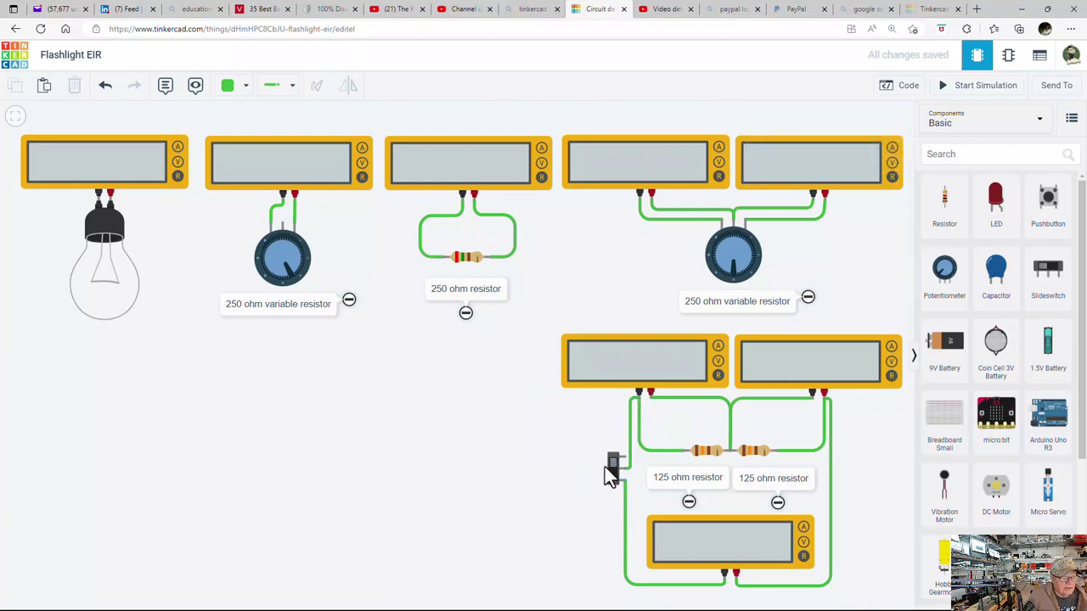
click(611, 472)
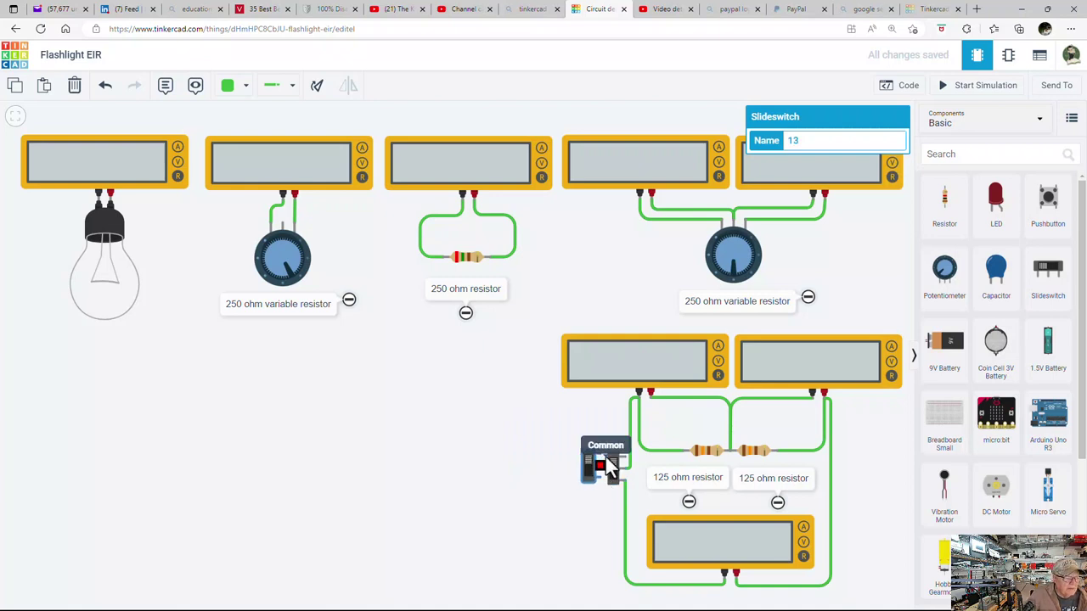
drag(609, 478, 737, 433)
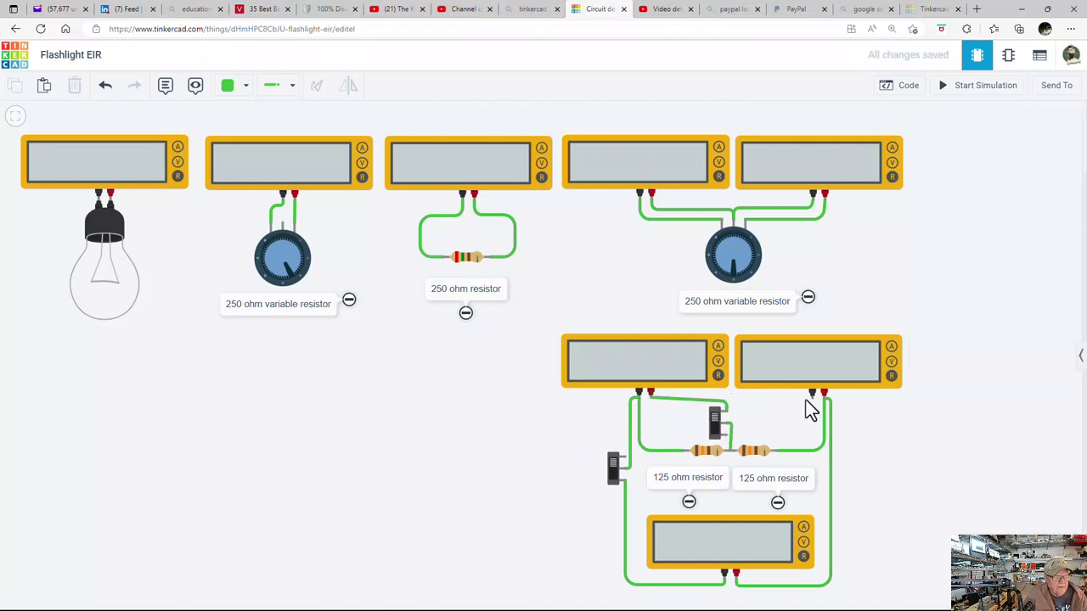
- Wire the right meter's negative terminal to the new switch, then simulate and toggle that switch
click(813, 396)
click(727, 411)
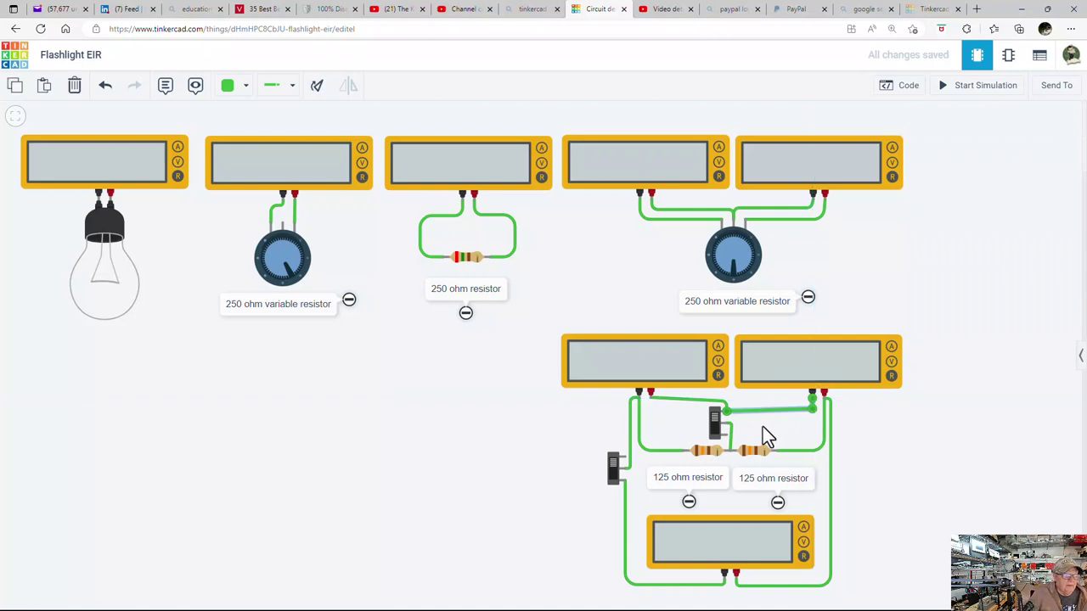
click(966, 92)
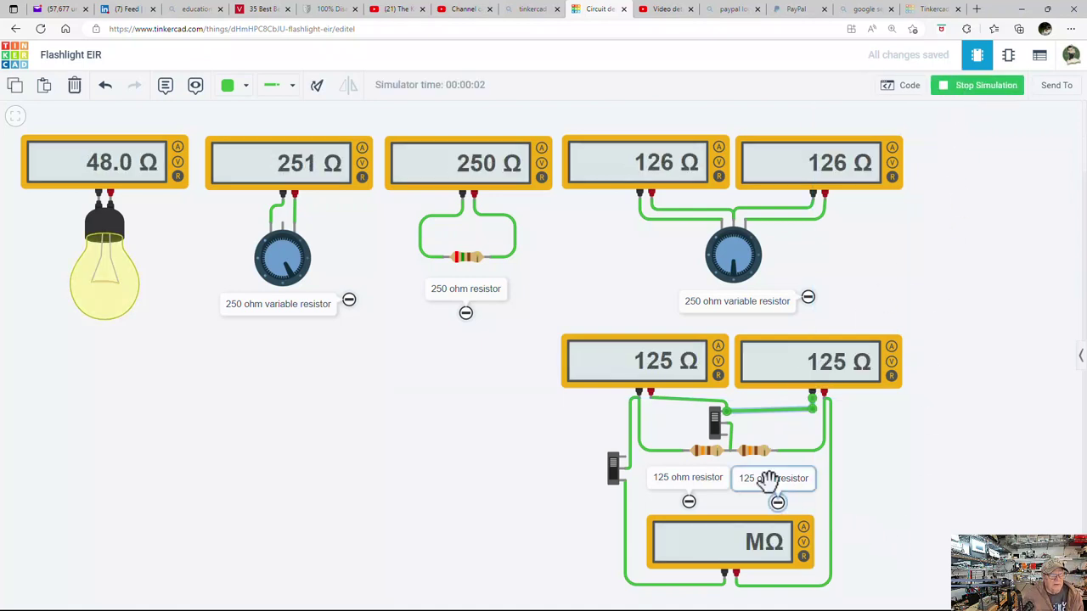
click(714, 428)
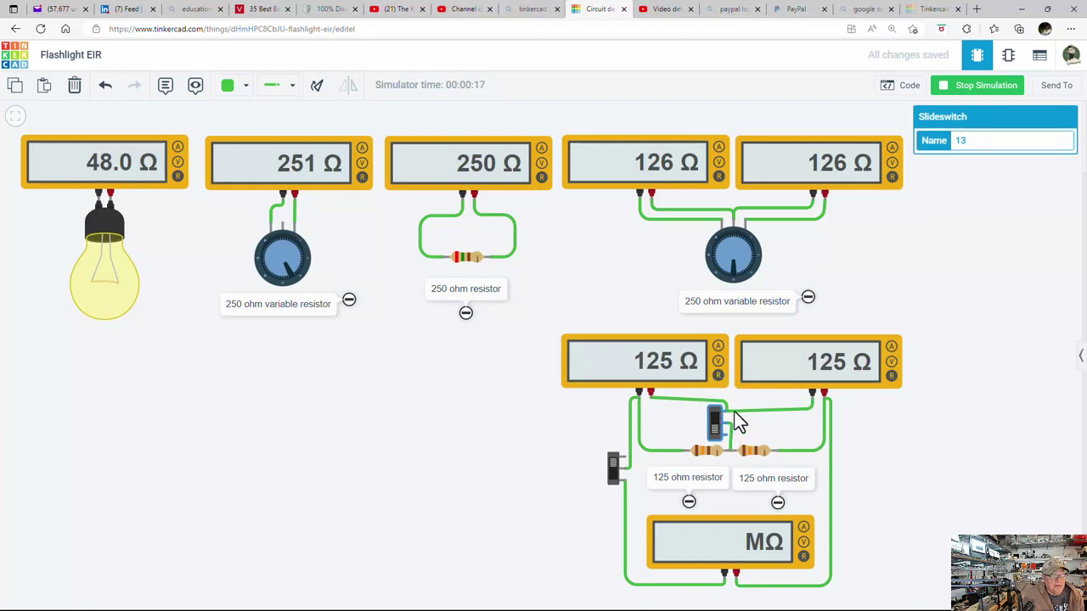
click(716, 425)
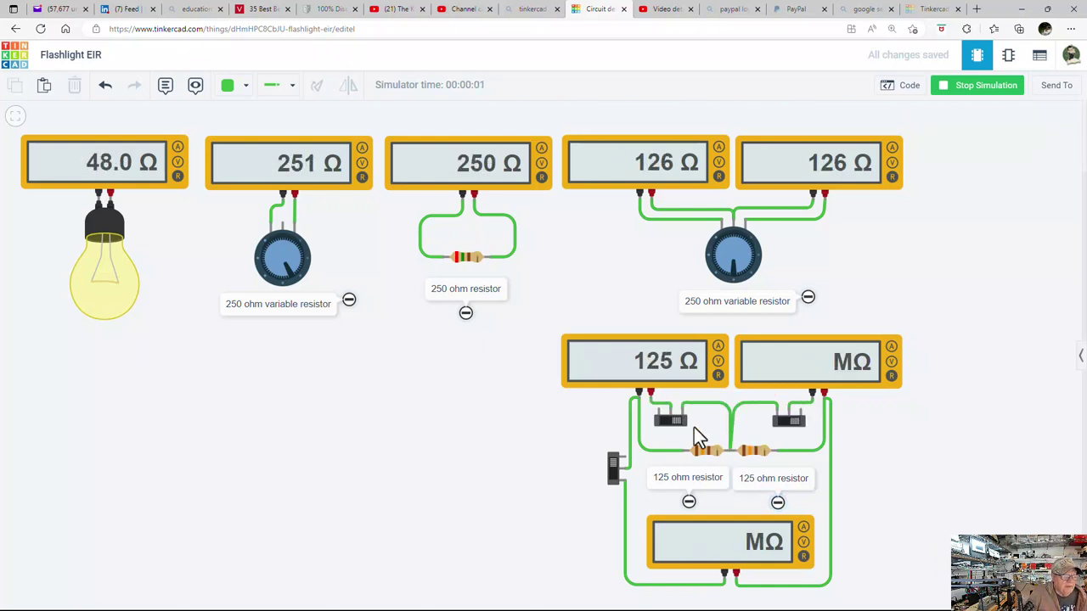
- Toggle the left, vertical and right slide switches so the bottom meter reads 250 Ω and the top meters read 125 Ω
click(670, 419)
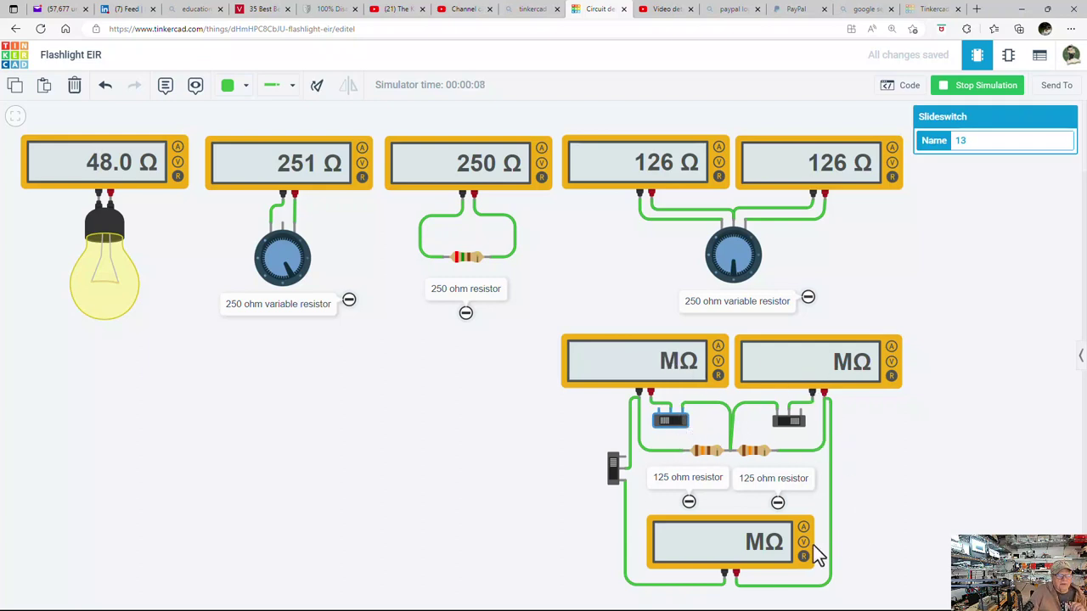
click(611, 475)
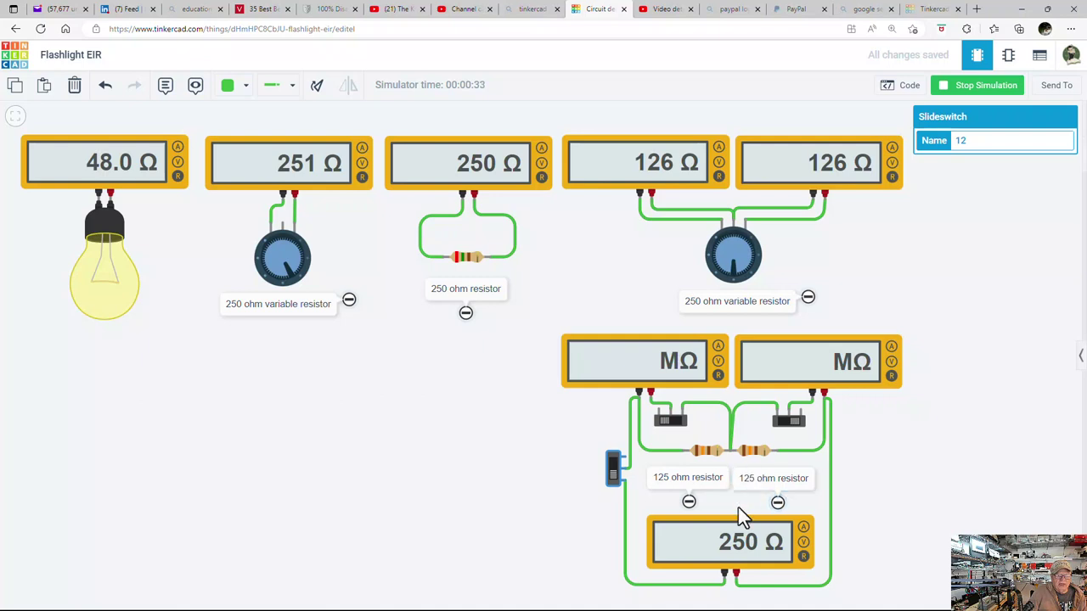
click(613, 468)
click(670, 419)
click(788, 420)
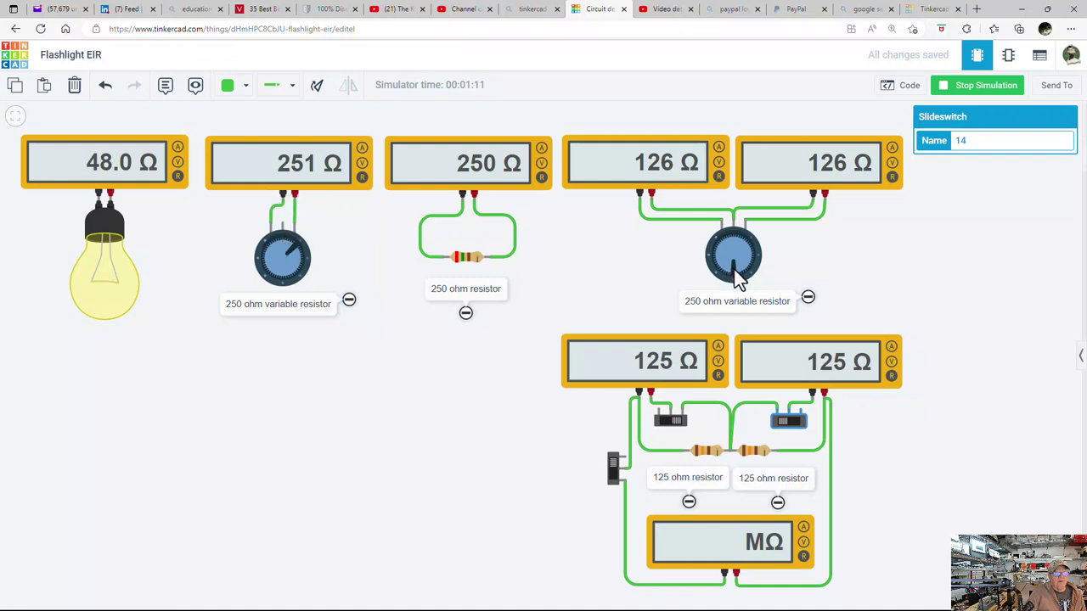
- Turn the right potentiometer knob to each end, then delete the potentiometer and undo the deletion
drag(734, 269, 746, 228)
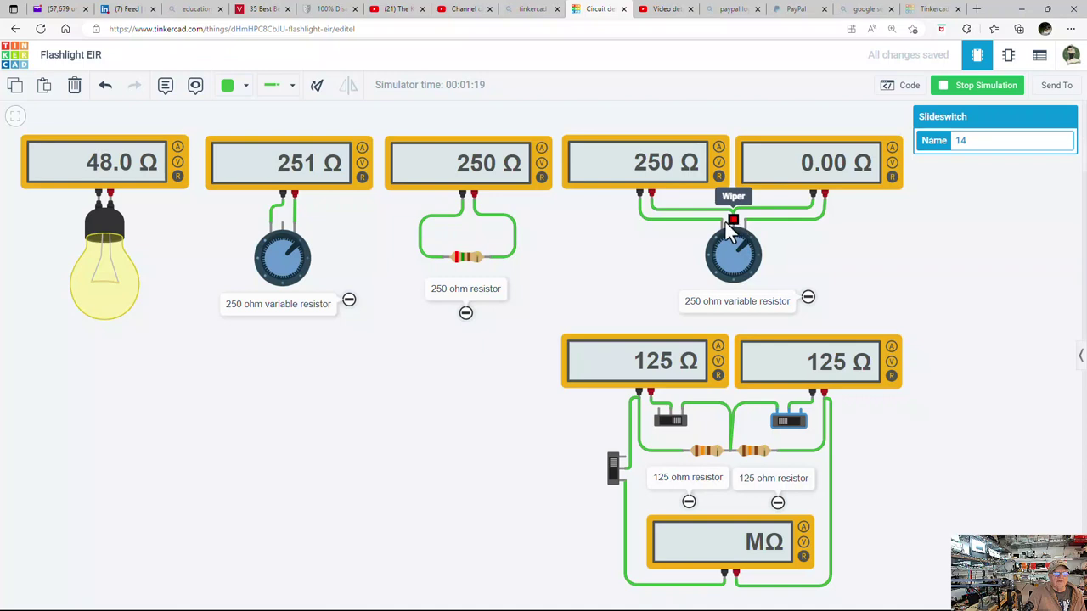
click(748, 241)
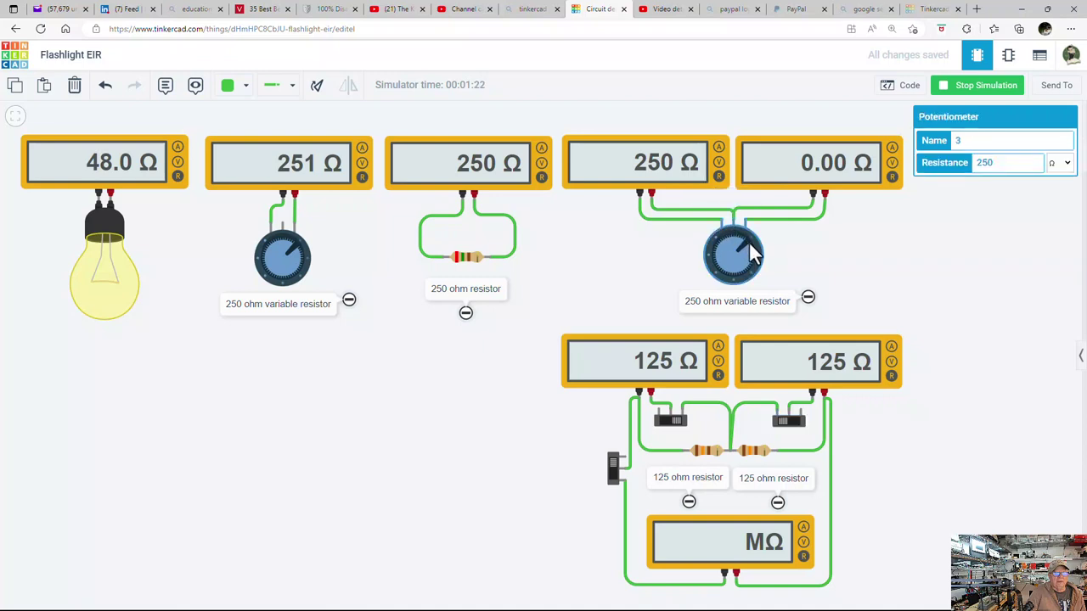
mouse_move(747, 237)
mouse_down()
mouse_move(750, 259)
mouse_move(736, 272)
mouse_move(720, 270)
mouse_move(728, 243)
mouse_up()
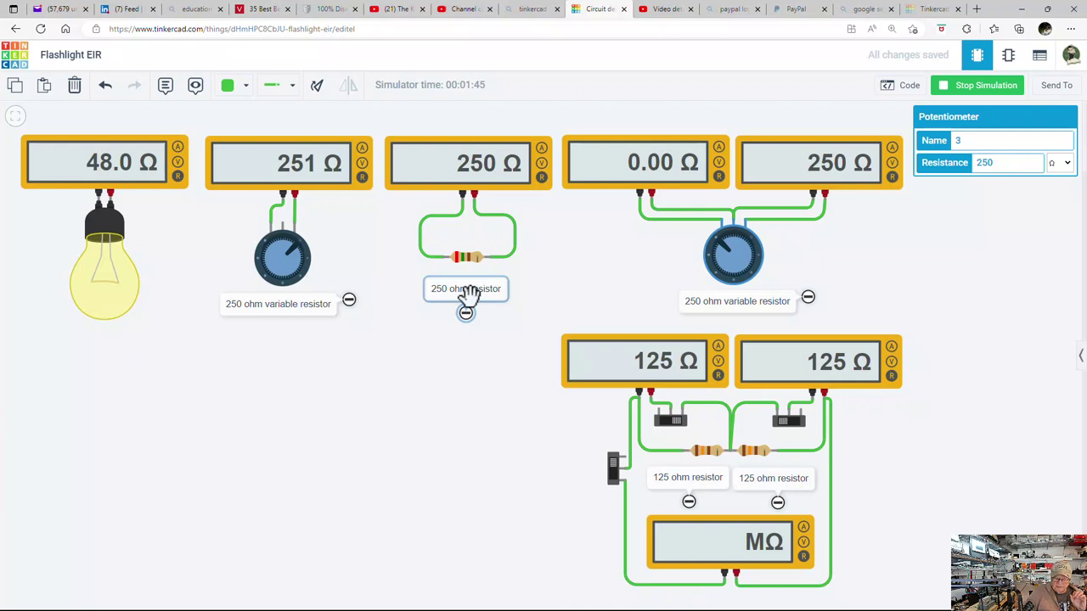
key(Delete)
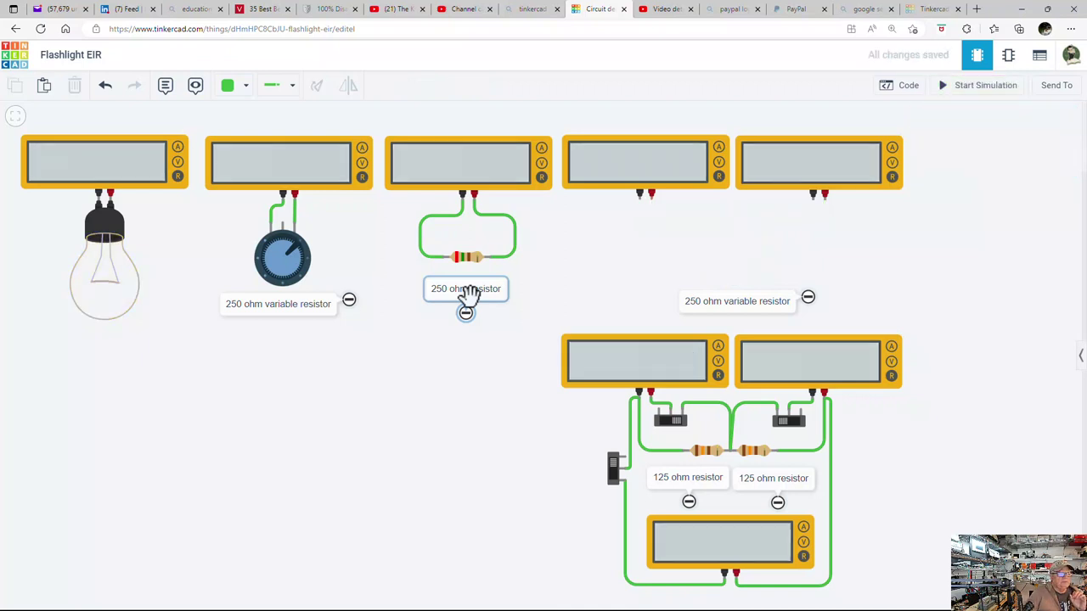
key(ctrl+z)
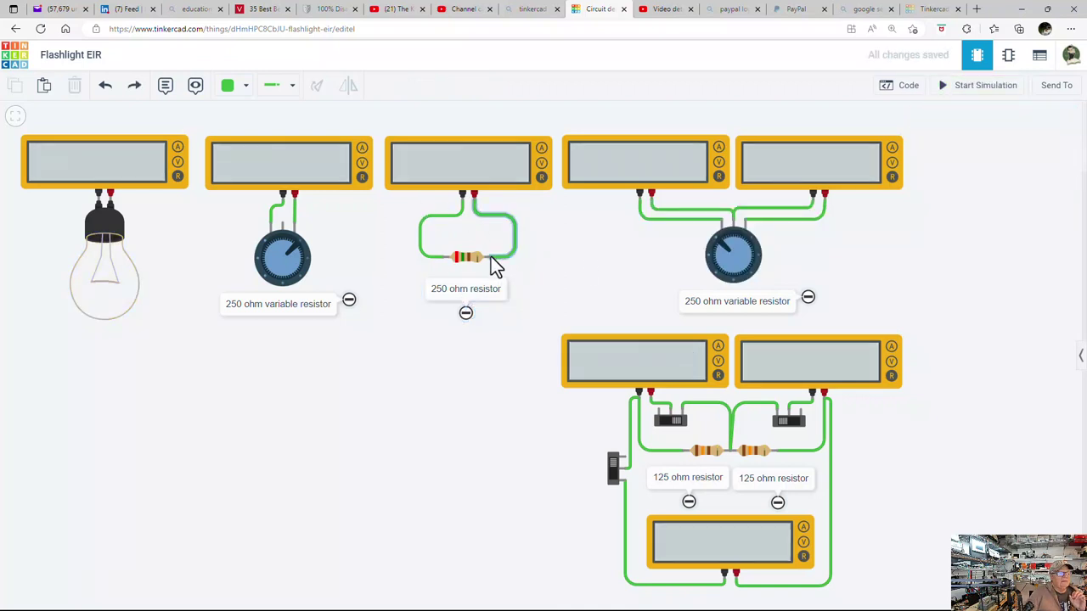
- Hide the 250 Ω resistor's label and change its resistance to 79 kΩ
click(466, 313)
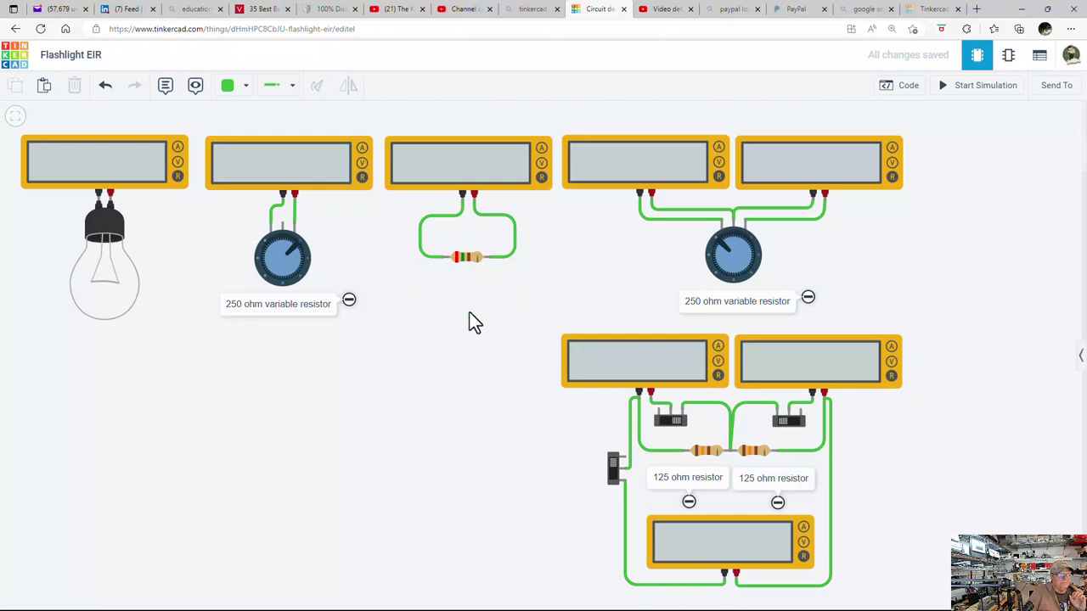
click(467, 259)
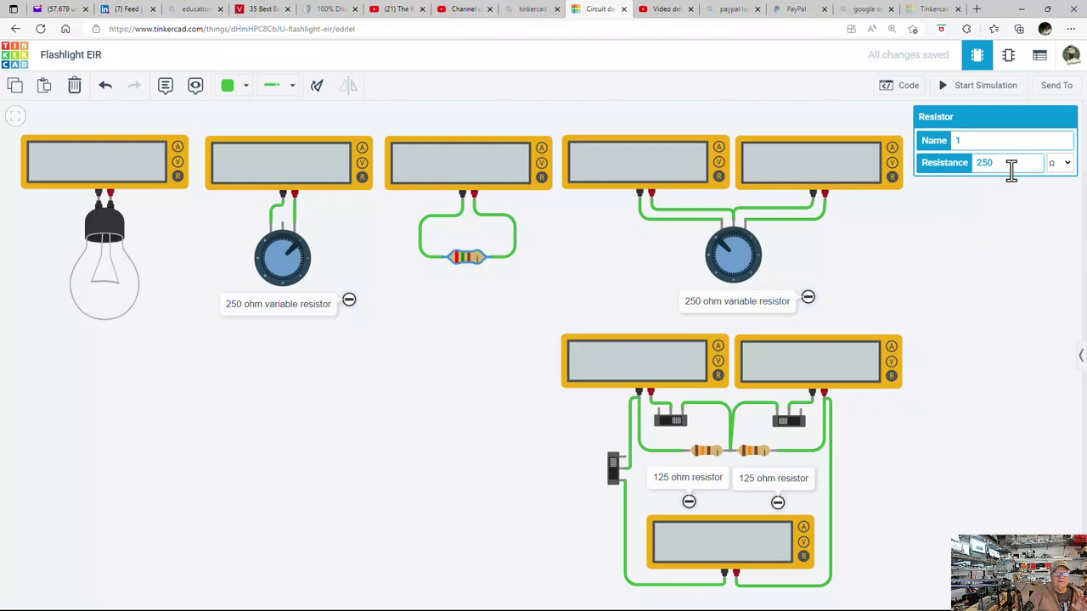
drag(996, 164, 982, 162)
text(79)
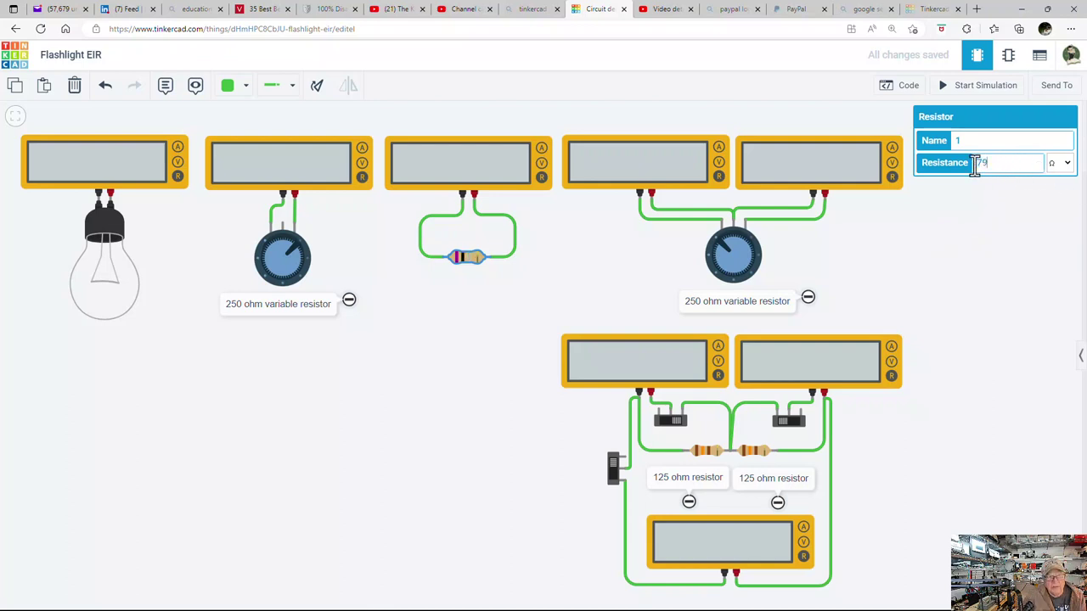
click(1068, 163)
click(1051, 238)
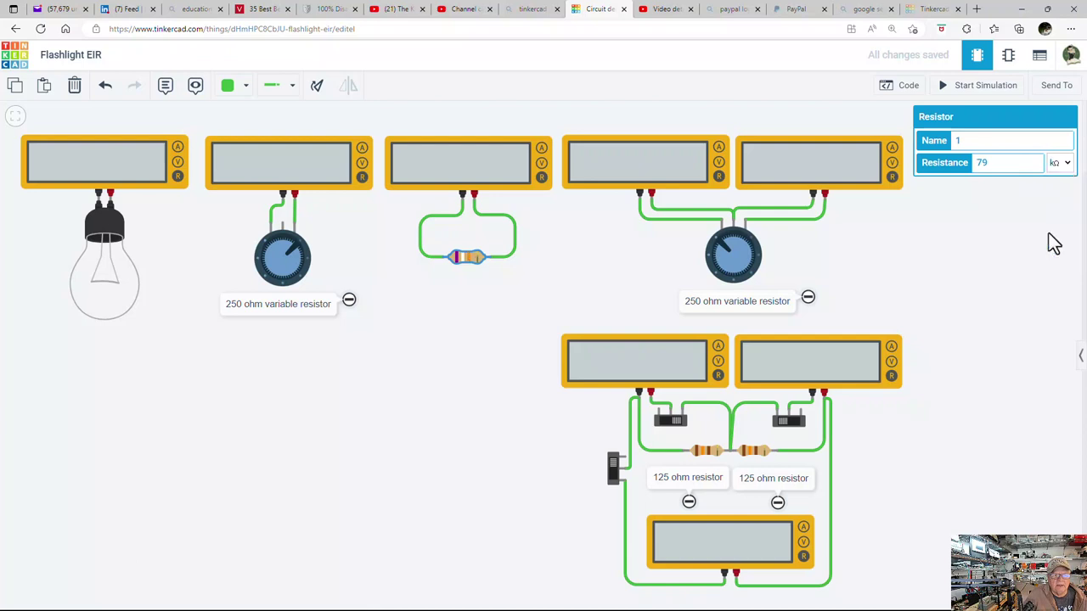
- Start the simulation and check that the resistor's meter reads 79.0 kΩ
click(995, 247)
click(978, 85)
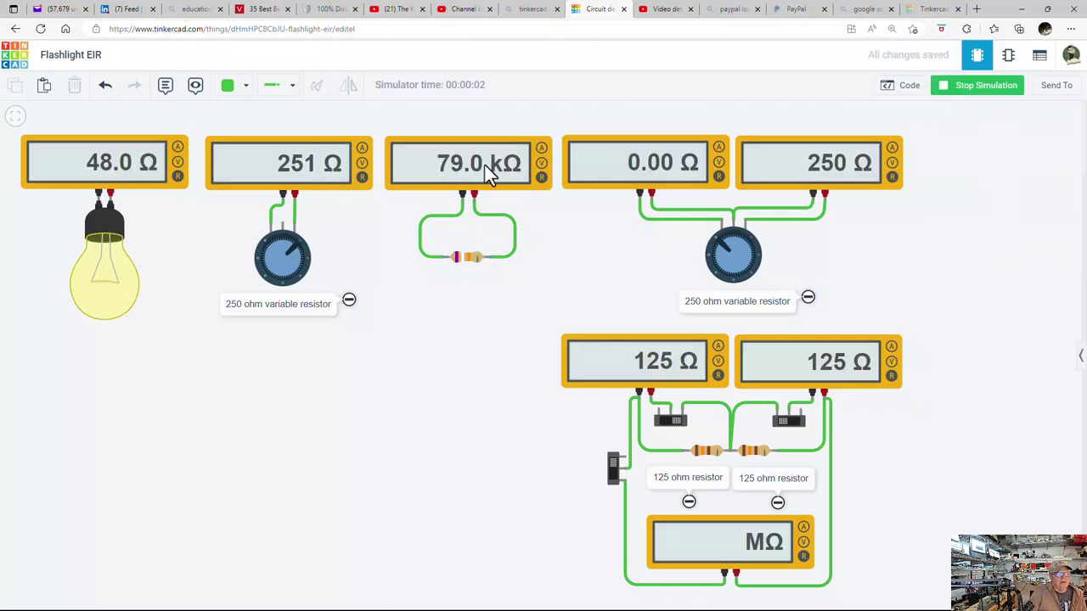
click(474, 260)
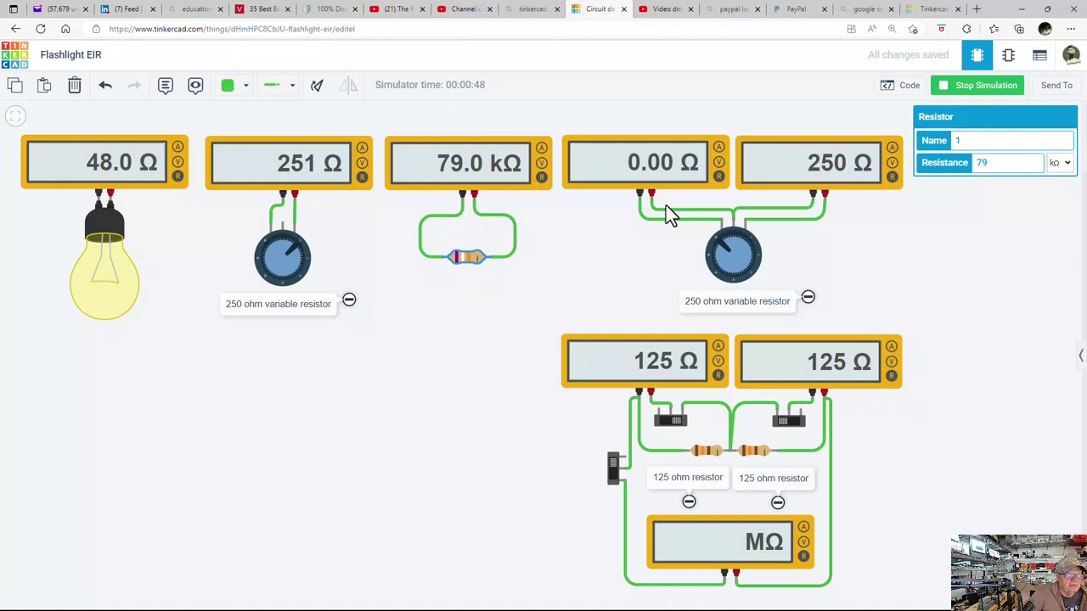
- Change the fixed resistor's resistance value from 79 to 1
double_click(990, 165)
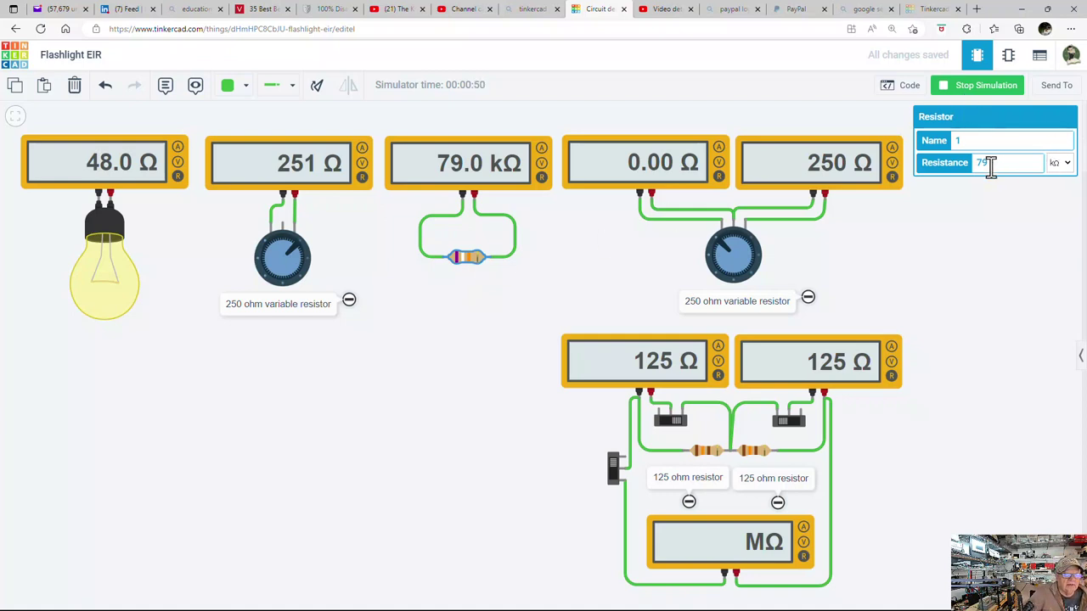
click(988, 166)
double_click(980, 166)
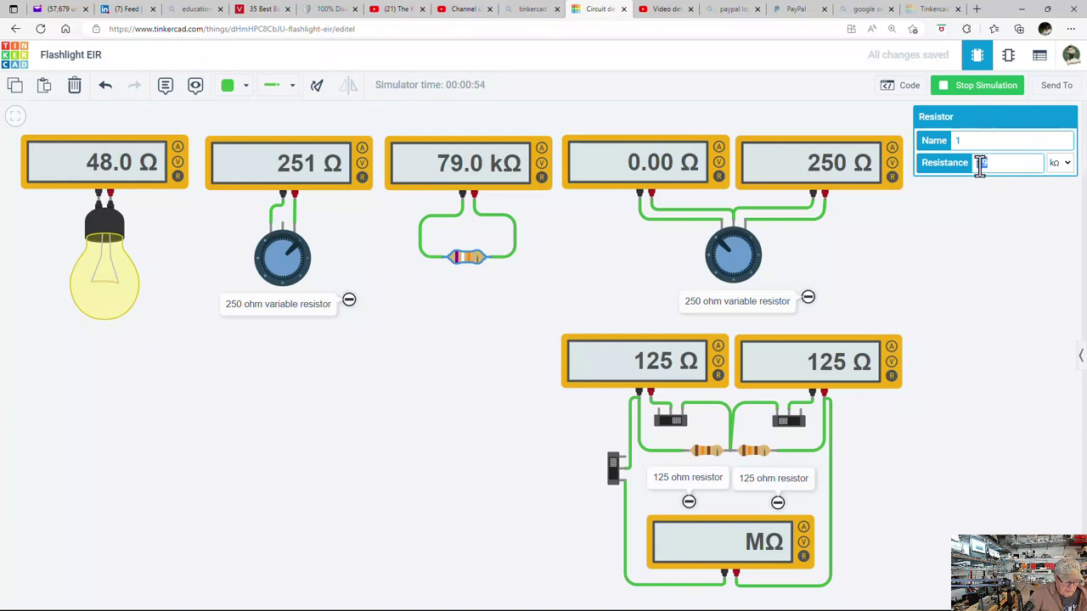
text(1)
click(982, 217)
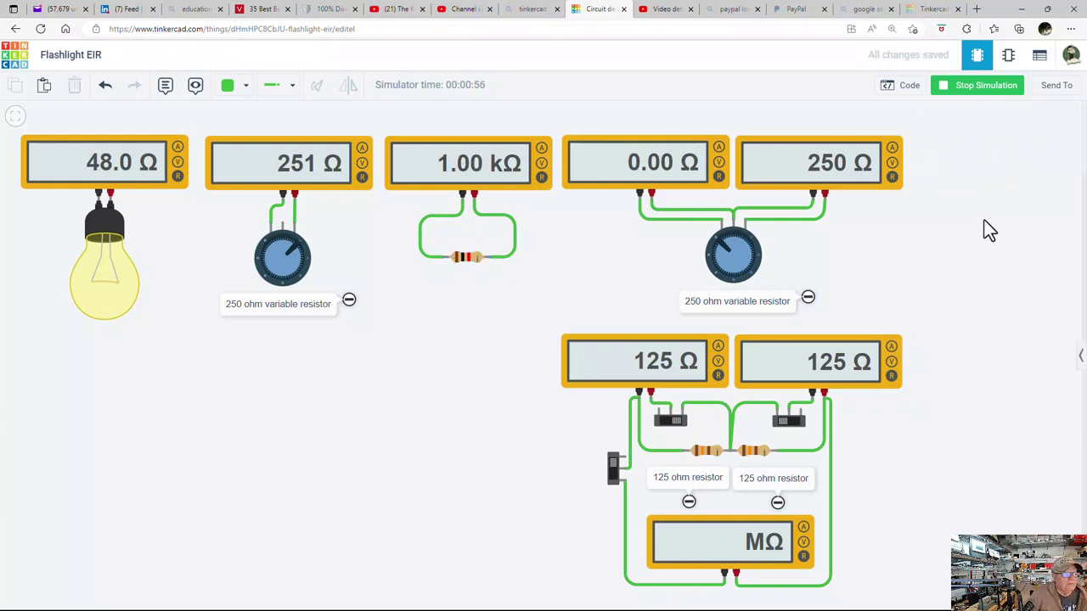
- Set the fixed resistor to 17 Ω, correcting an accidental bump to 18
click(464, 259)
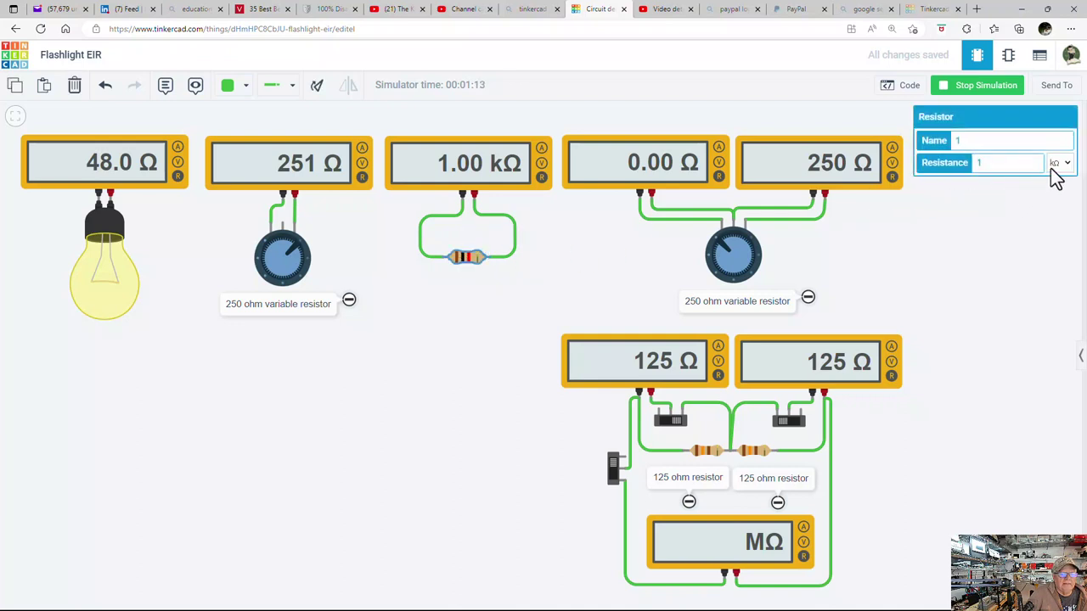
double_click(985, 164)
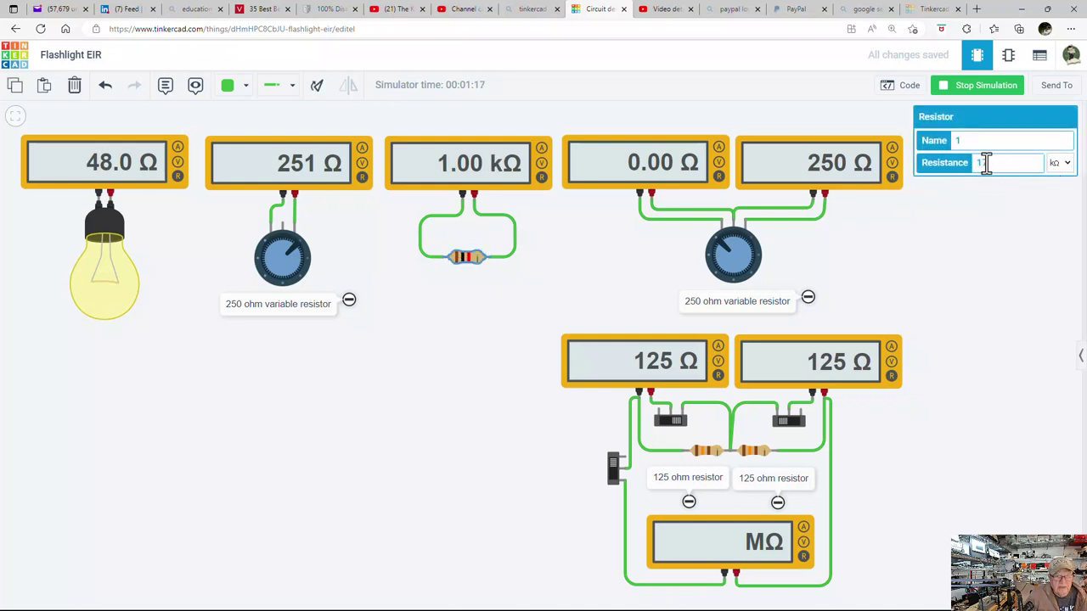
text(17)
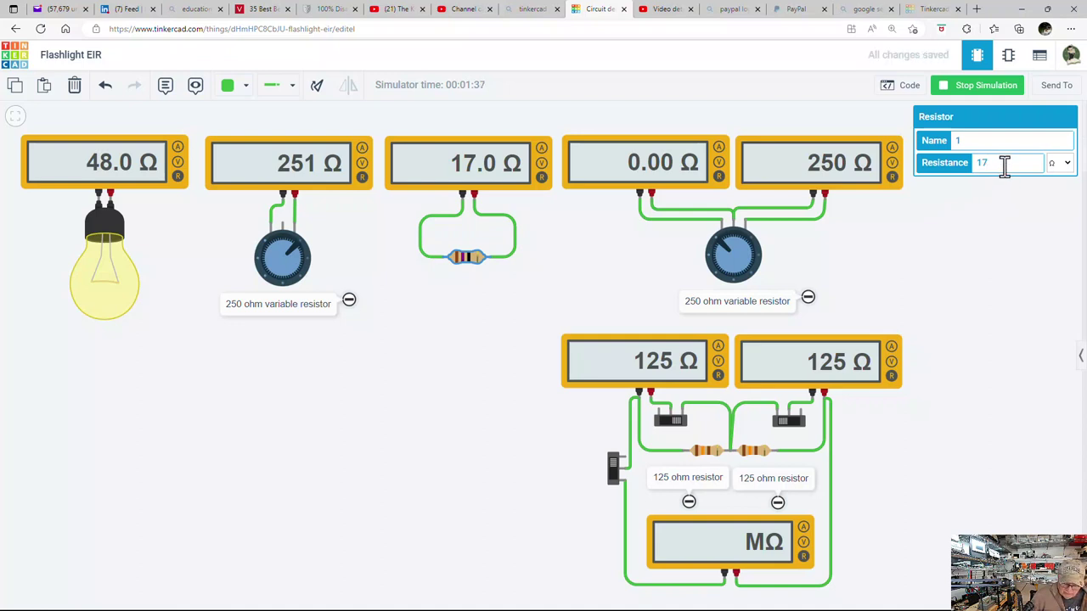
key(Up)
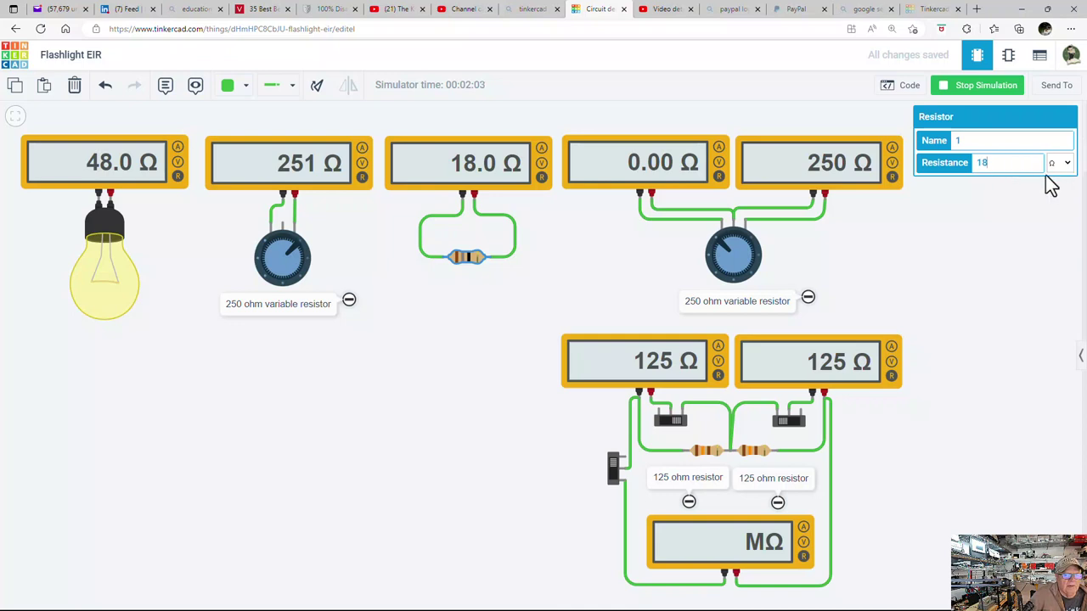
double_click(993, 166)
text(17)
scroll(586, 255, up, 1)
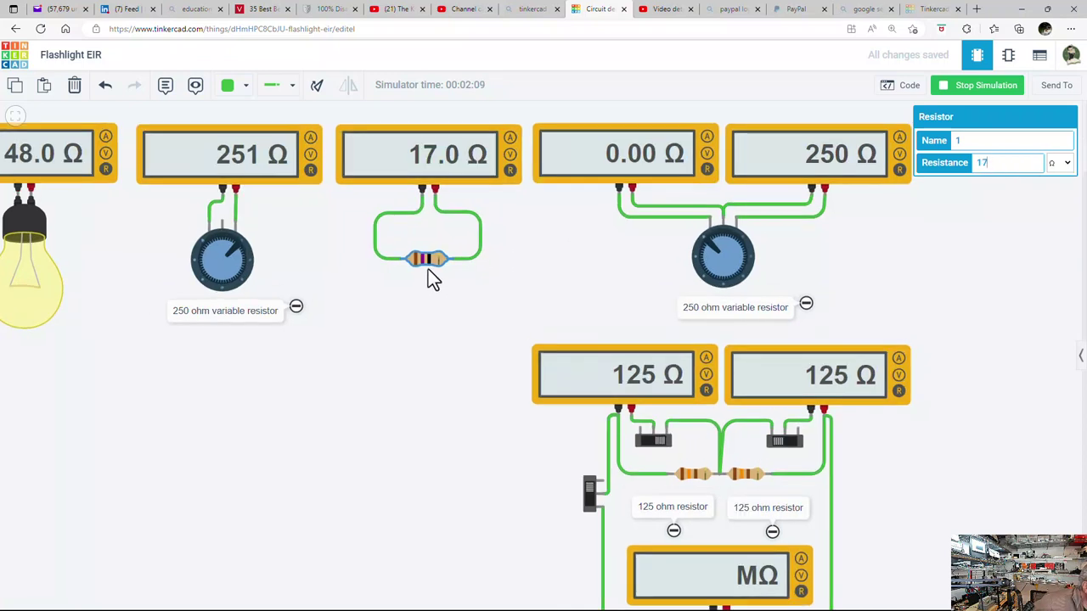
scroll(422, 282, up, 5)
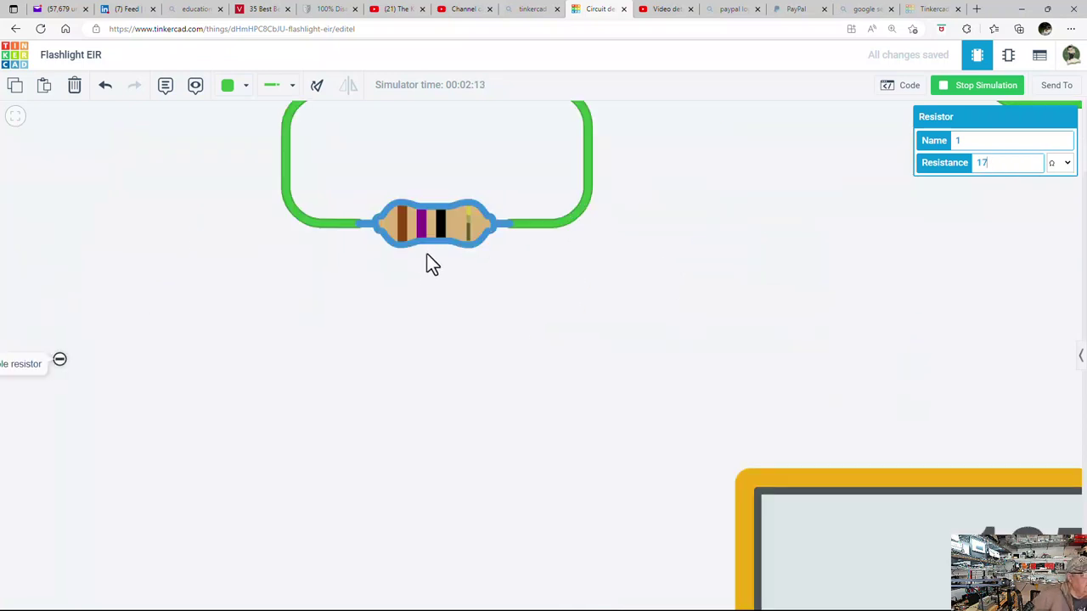
drag(427, 254, 426, 328)
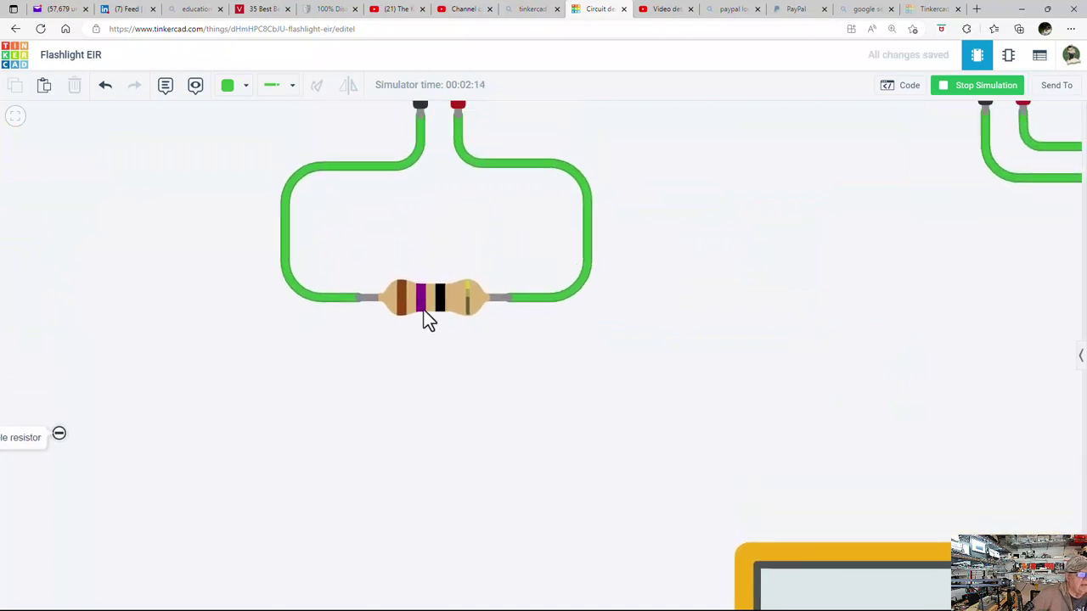
scroll(427, 329, down, 5)
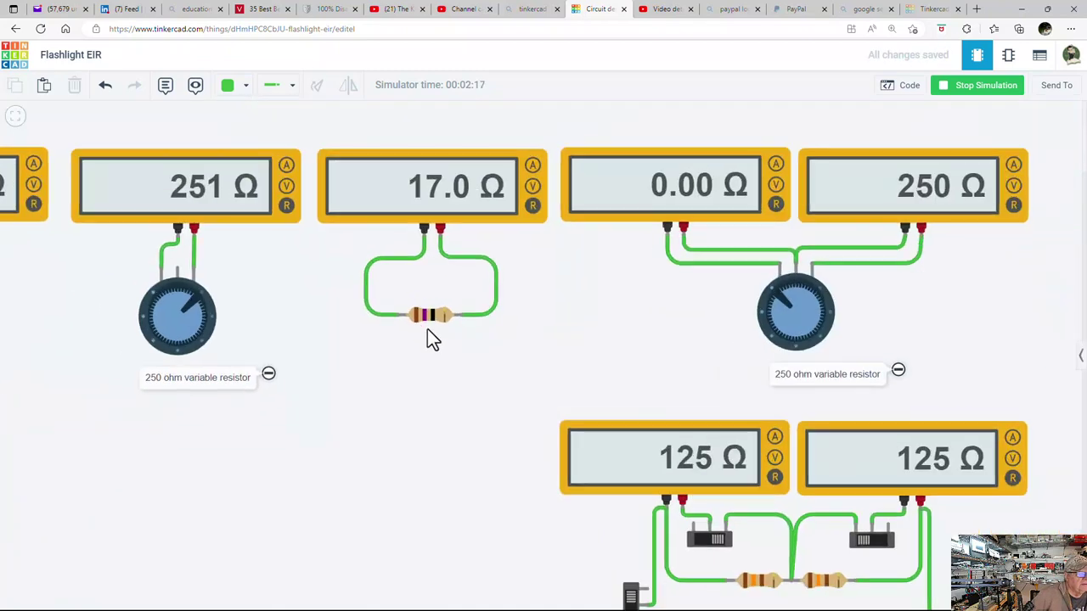
scroll(444, 374, down, 4)
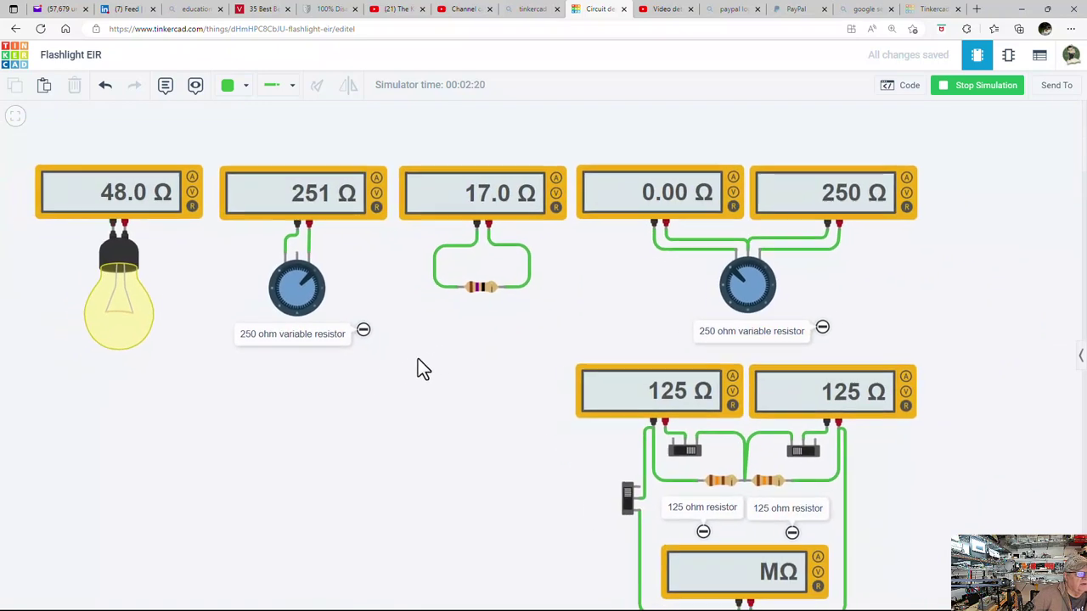
- Restart the simulation and turn the right potentiometer knob slightly
click(985, 87)
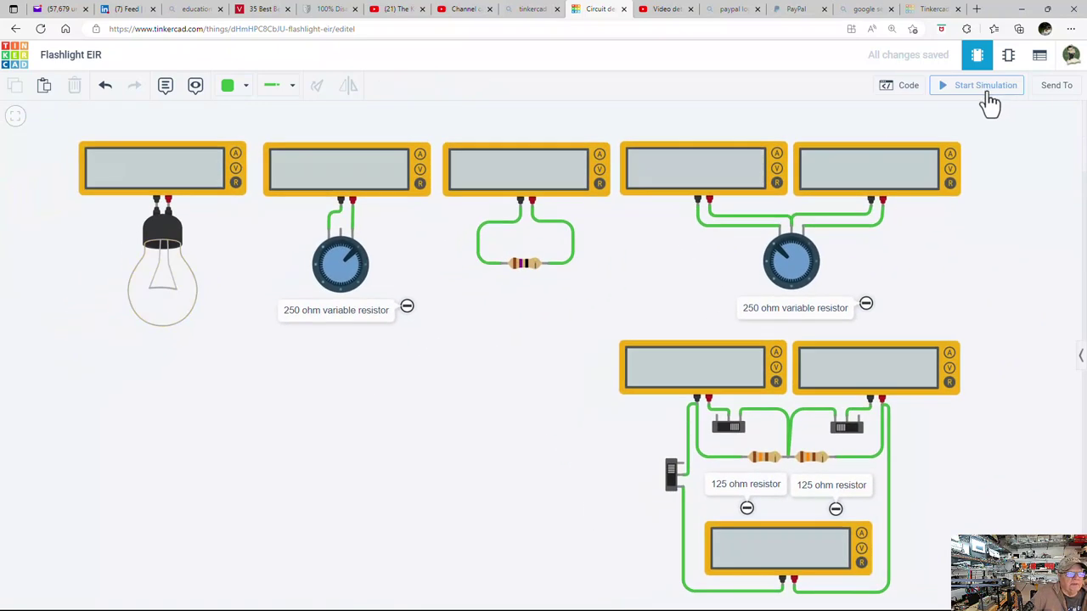
click(986, 88)
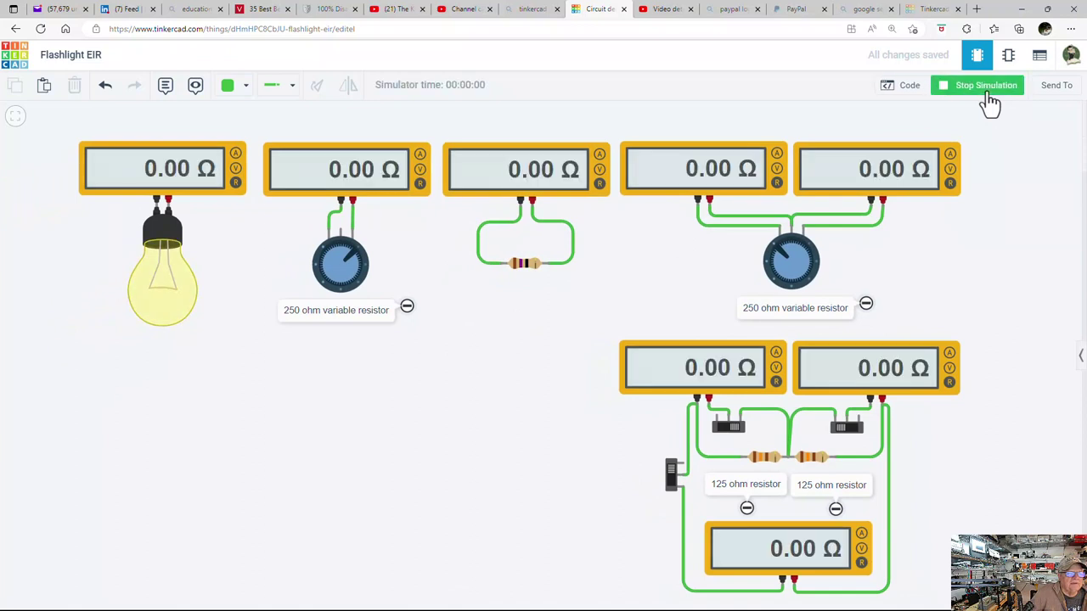
mouse_move(790, 258)
mouse_down()
mouse_move(776, 263)
mouse_move(782, 281)
mouse_move(779, 269)
mouse_up()
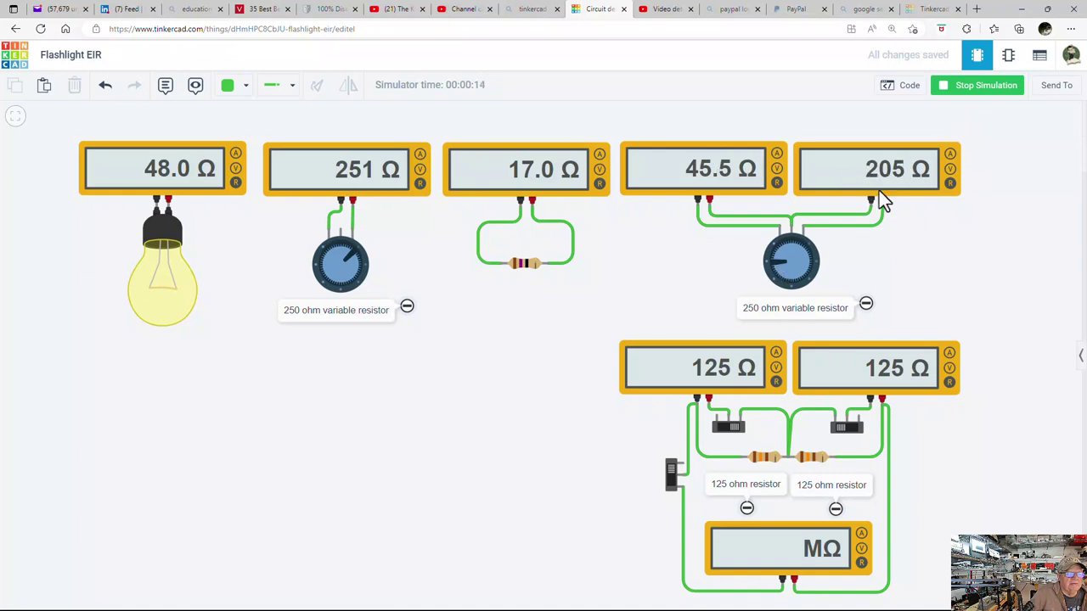
- Set the right potentiometer to 500 Ω and turn it so its meters read 90.5 Ω and 411 Ω
click(790, 261)
drag(1008, 162, 978, 164)
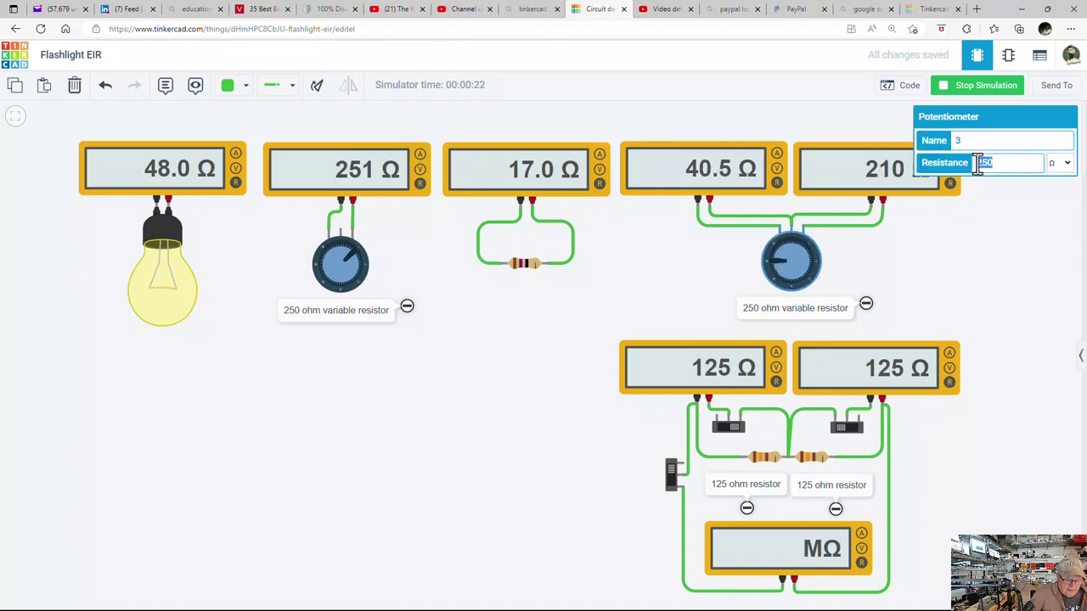
text(500)
click(928, 244)
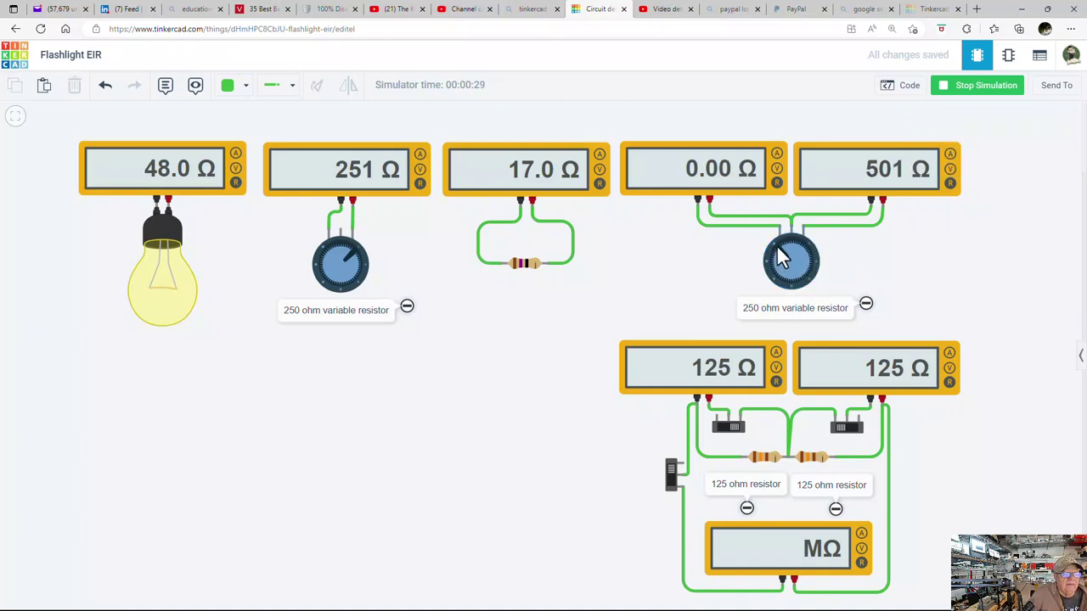
drag(782, 259, 777, 274)
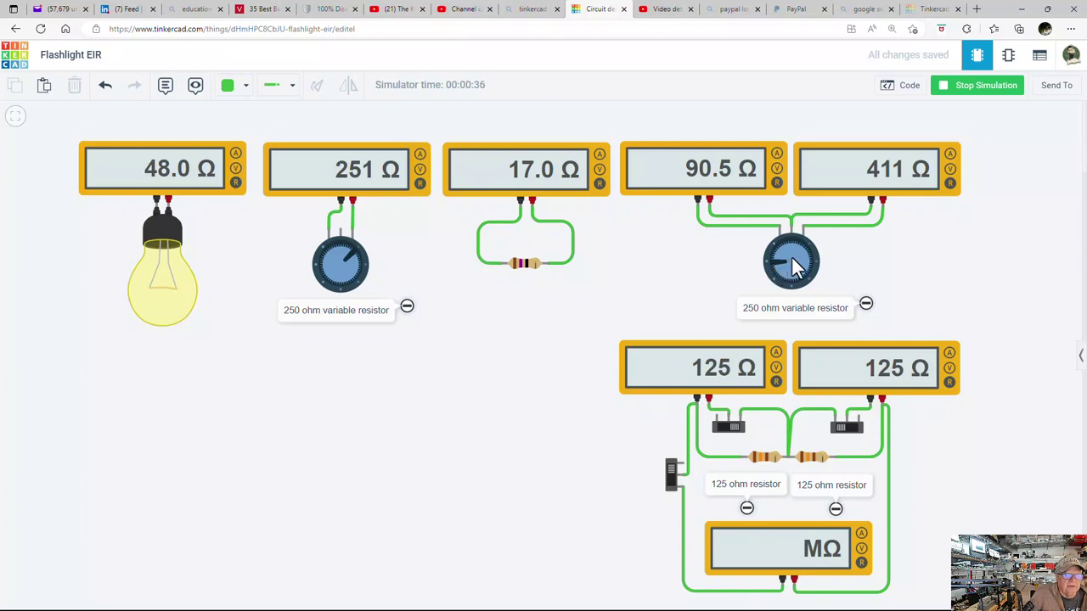
click(820, 266)
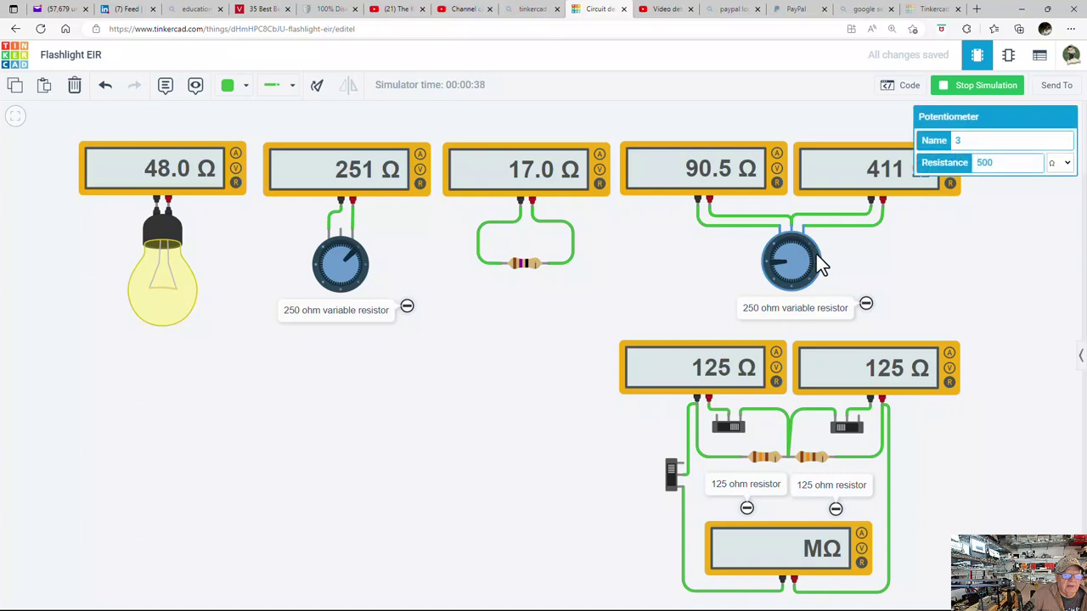